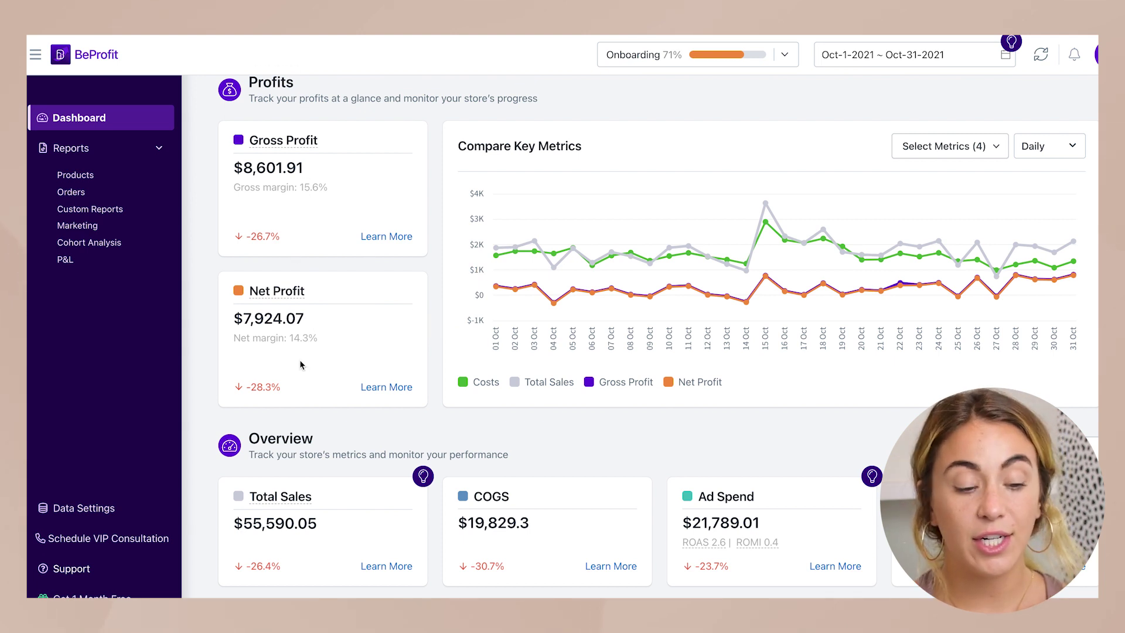
pyautogui.moveTo(287, 299)
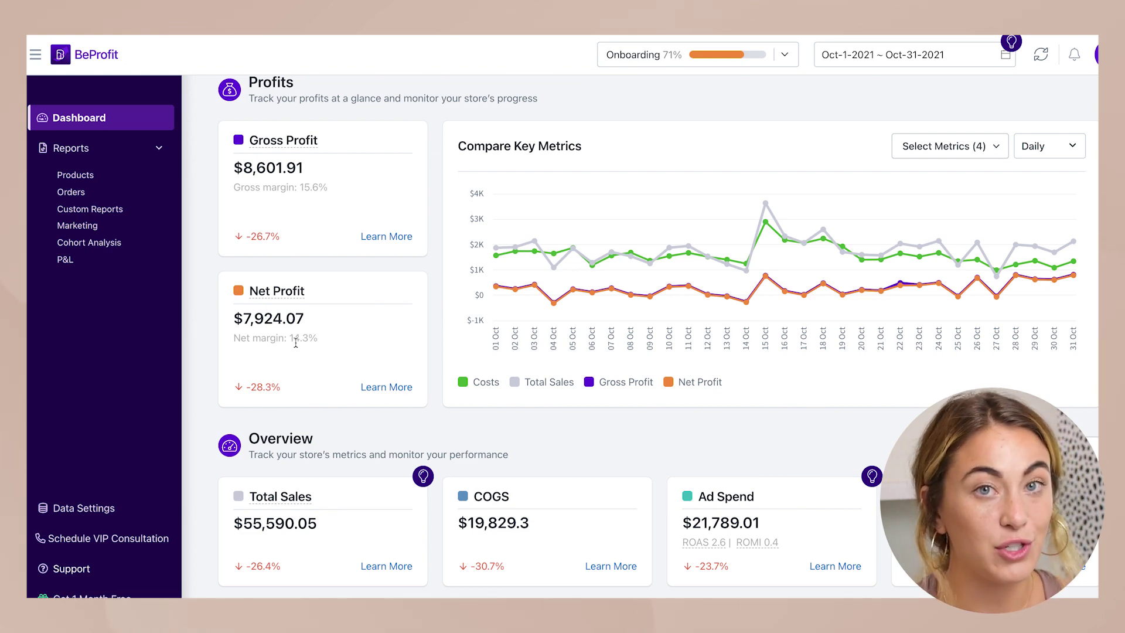
pyautogui.scroll(-5, 295, 343)
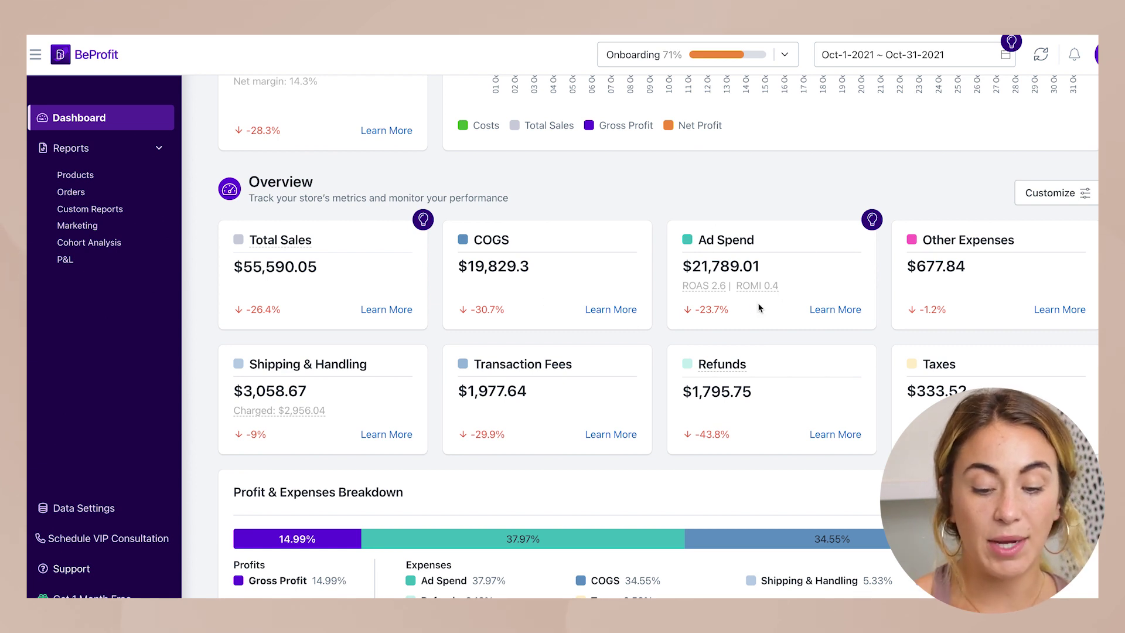
pyautogui.scroll(-1, 758, 307)
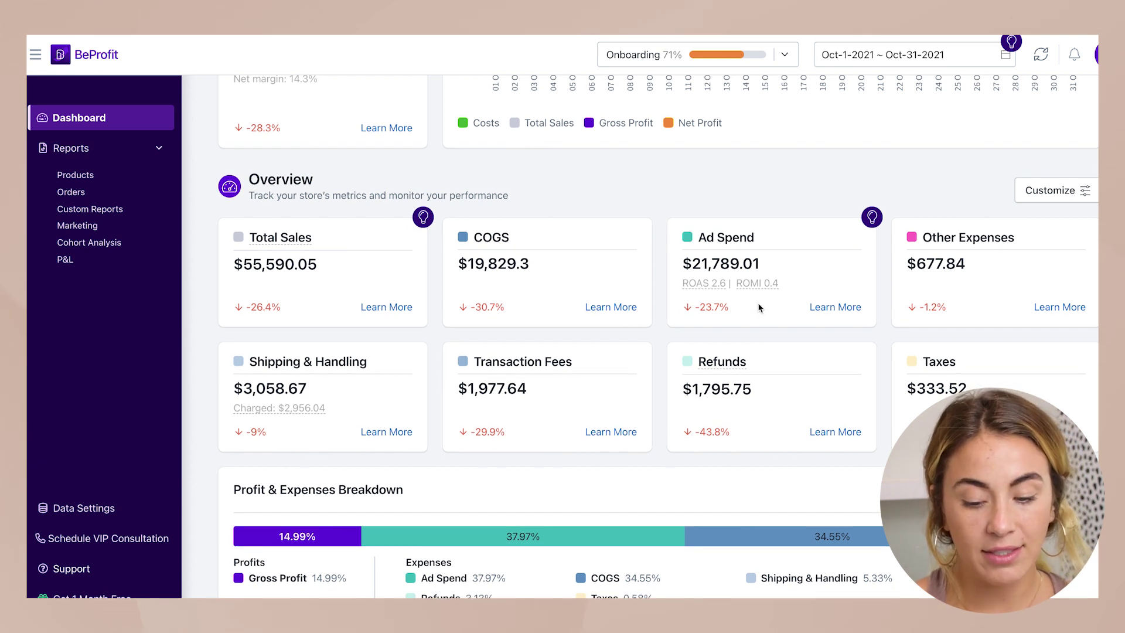
pyautogui.scroll(-1, 758, 308)
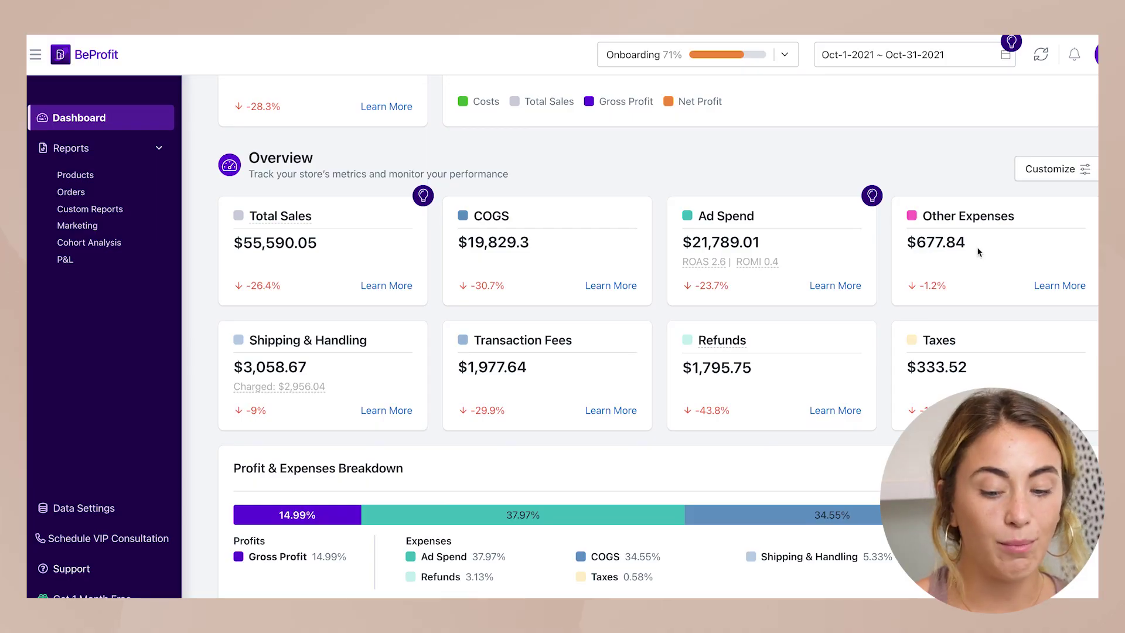
pyautogui.scroll(-1, 979, 182)
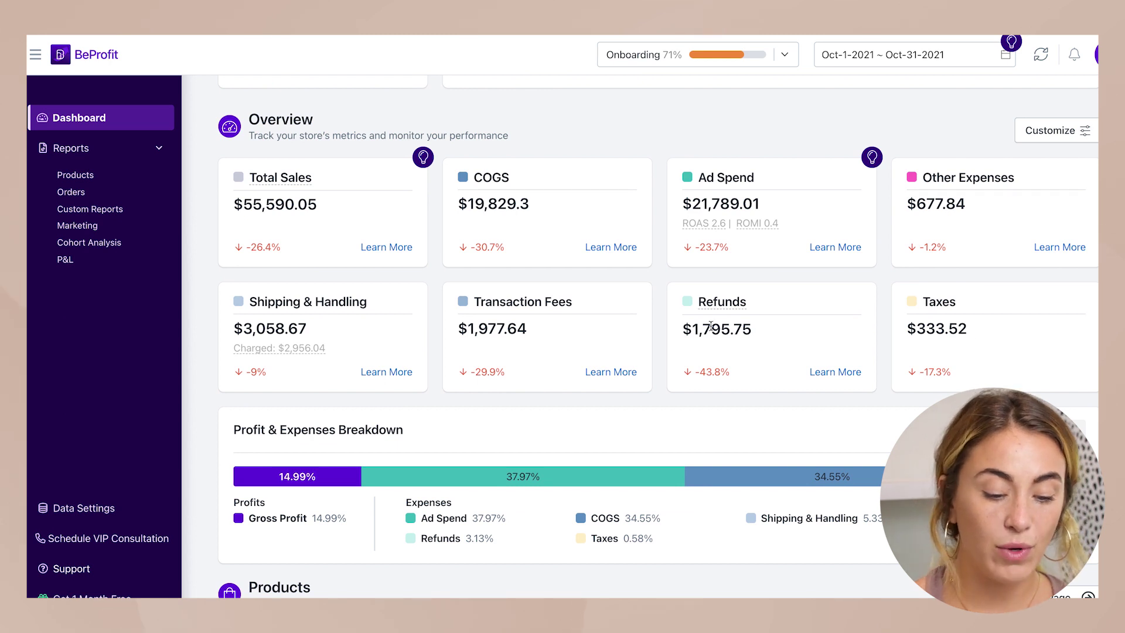
pyautogui.scroll(-1, 722, 297)
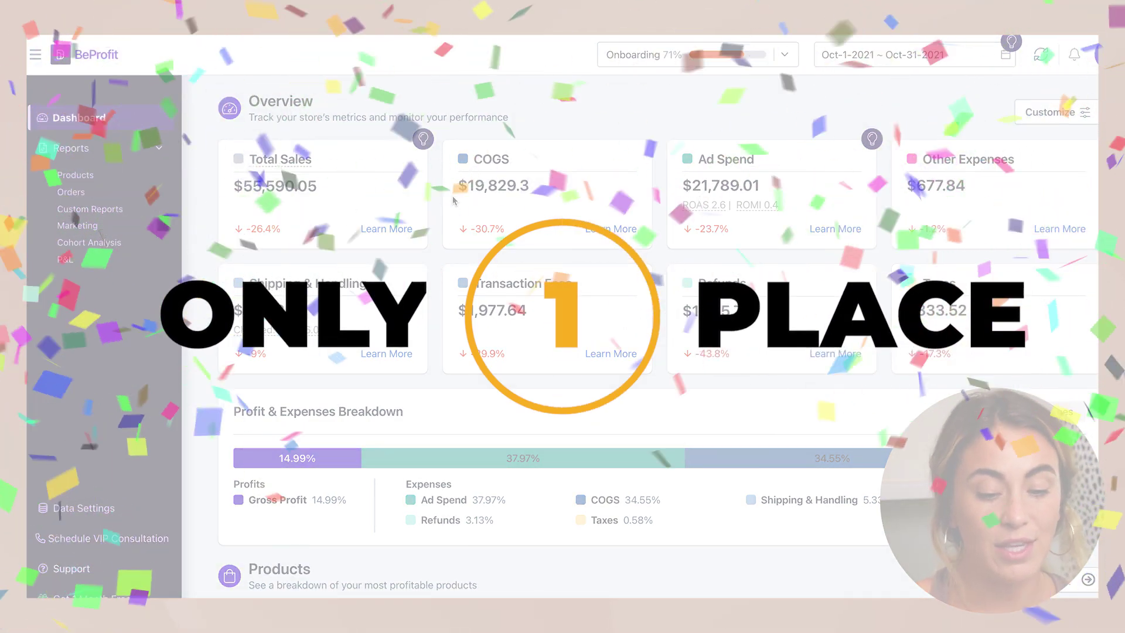
pyautogui.scroll(1, 453, 201)
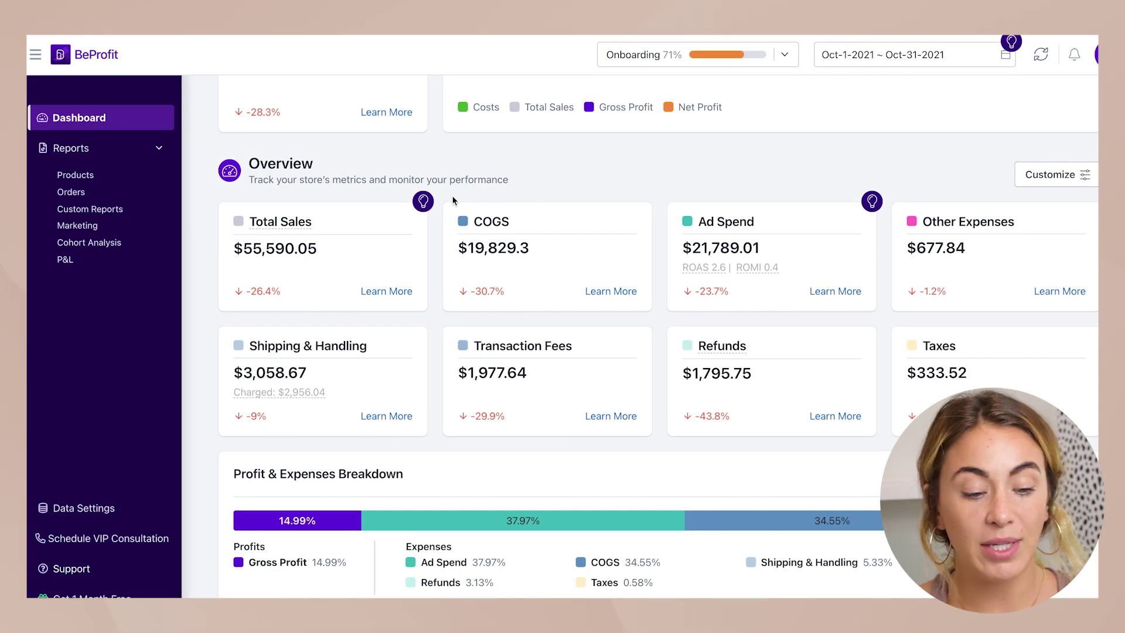
pyautogui.scroll(-1, 453, 201)
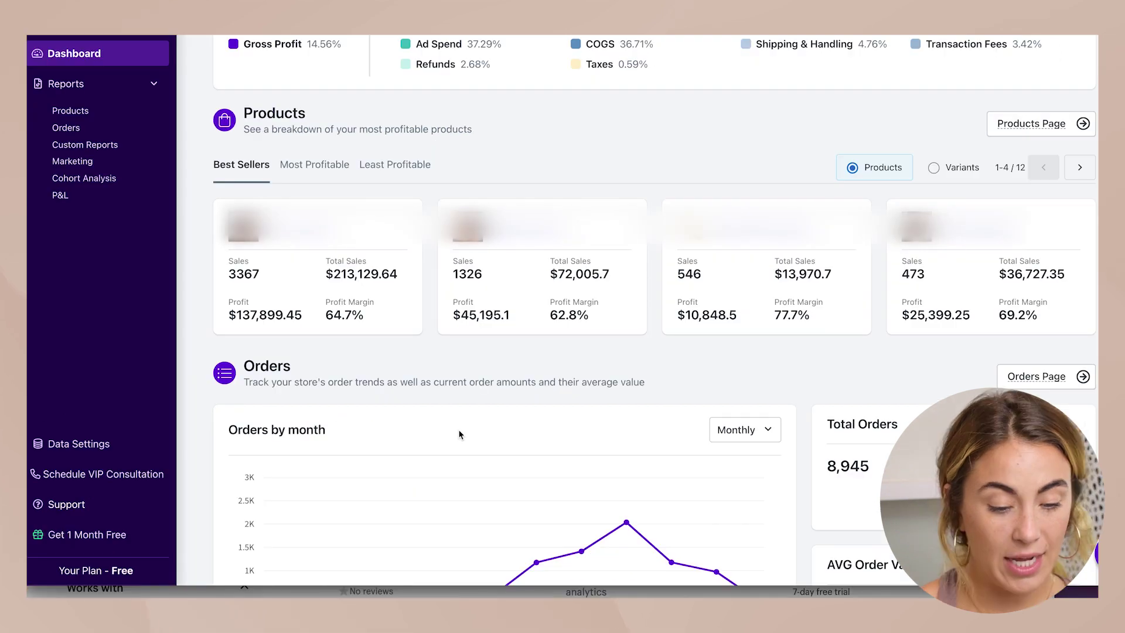
# Open the Marketing report under Reports to see Facebook and Google ad spend, clicks and revenue
pyautogui.scroll(-1, 459, 432)
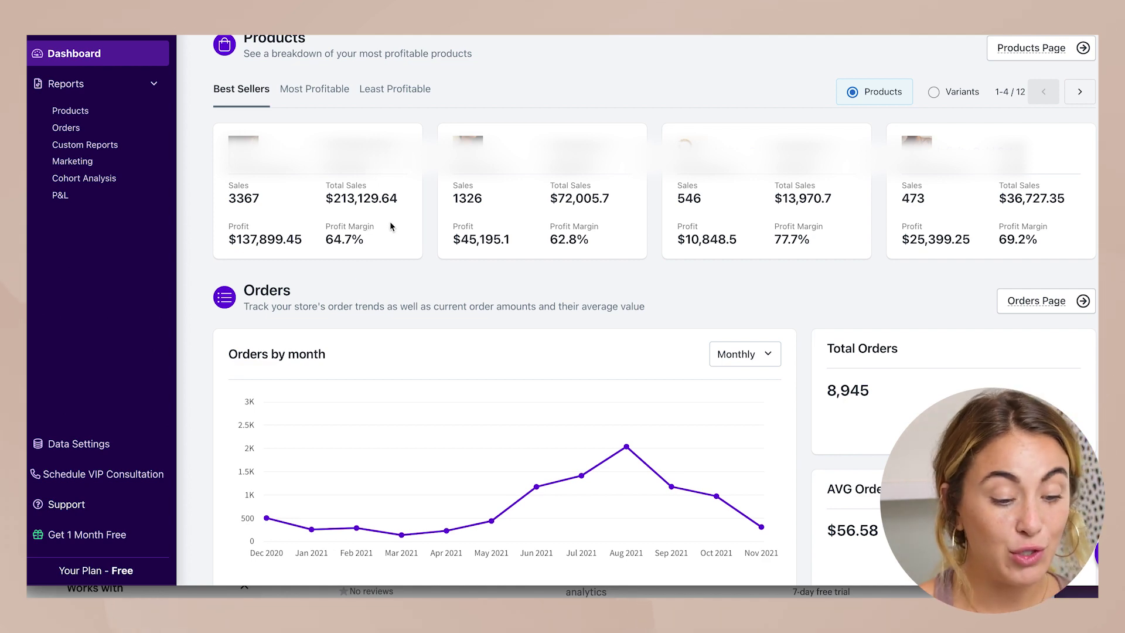
pyautogui.scroll(1, 318, 317)
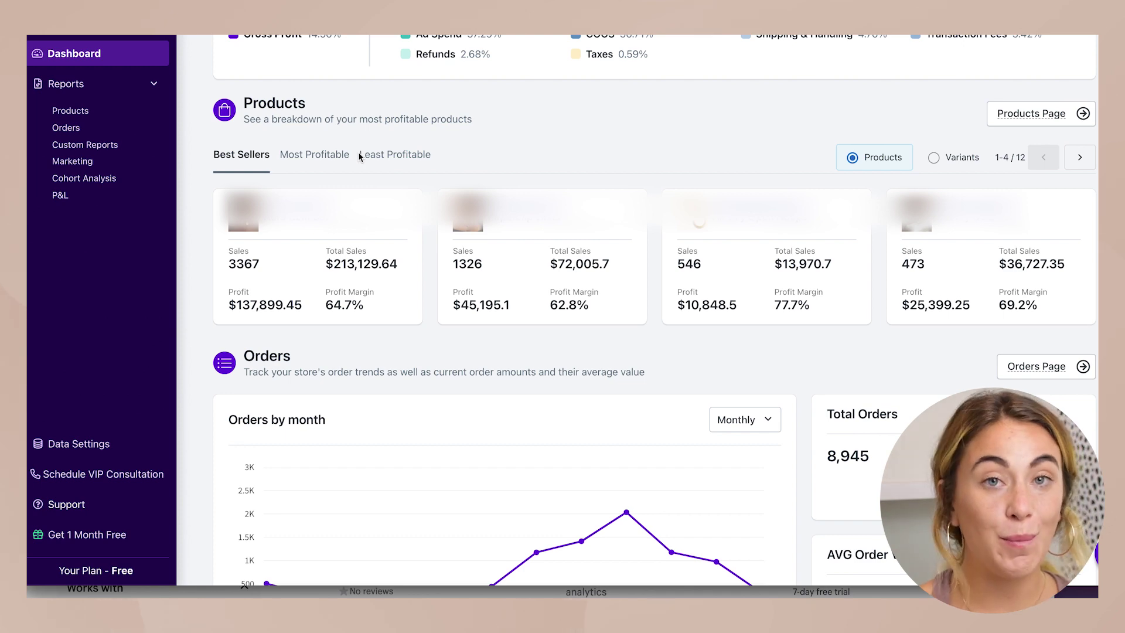
pyautogui.click(70, 162)
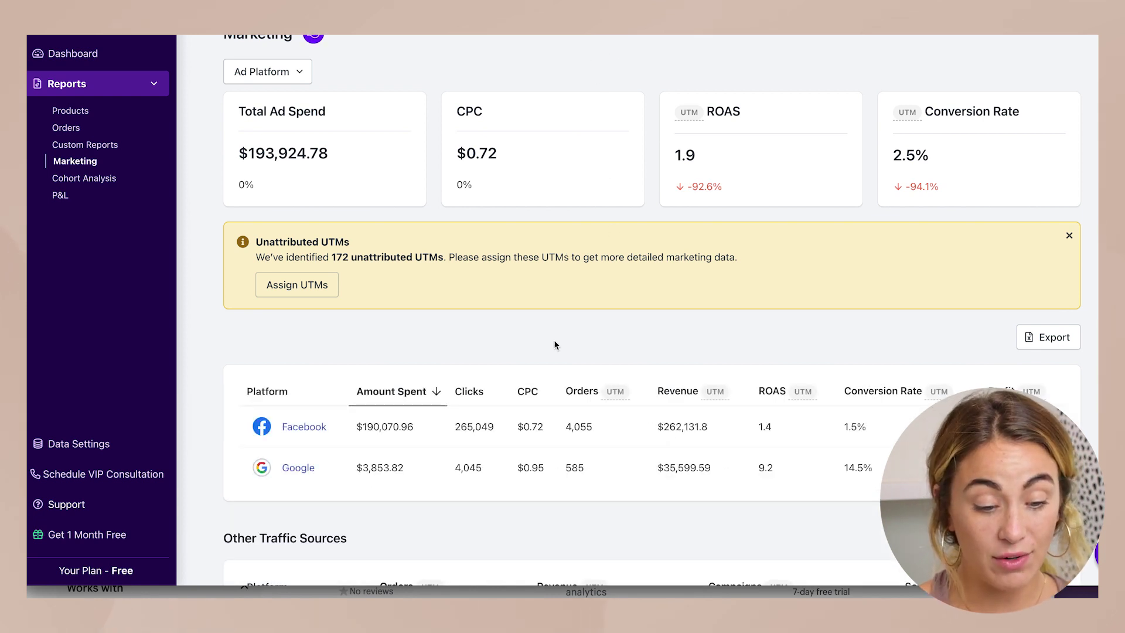
pyautogui.scroll(-3, 830, 398)
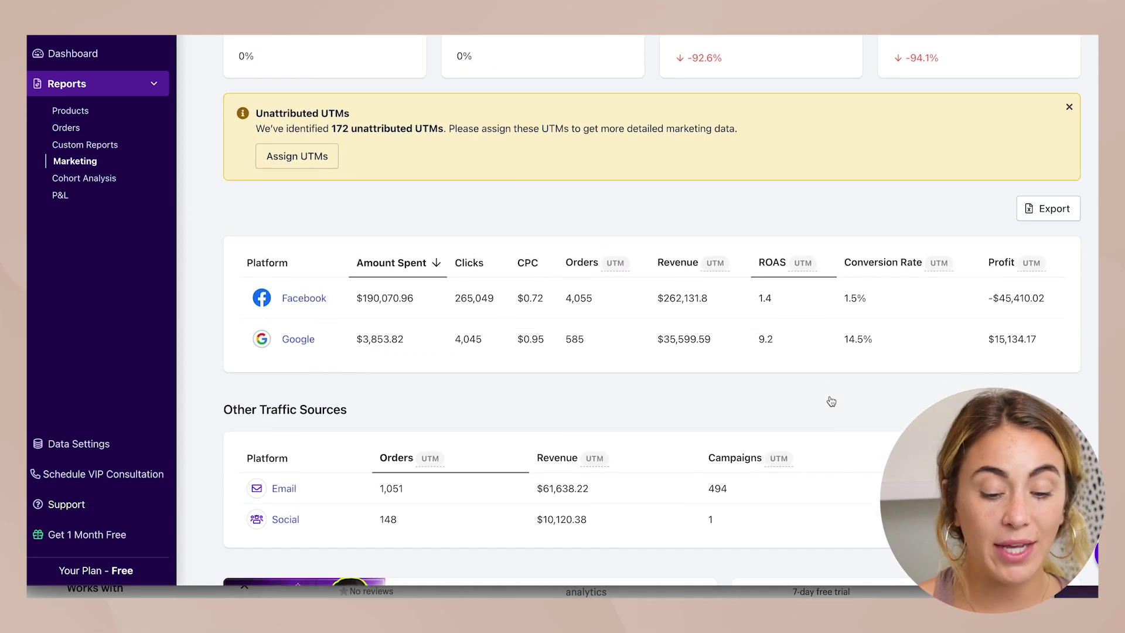
pyautogui.scroll(3, 757, 318)
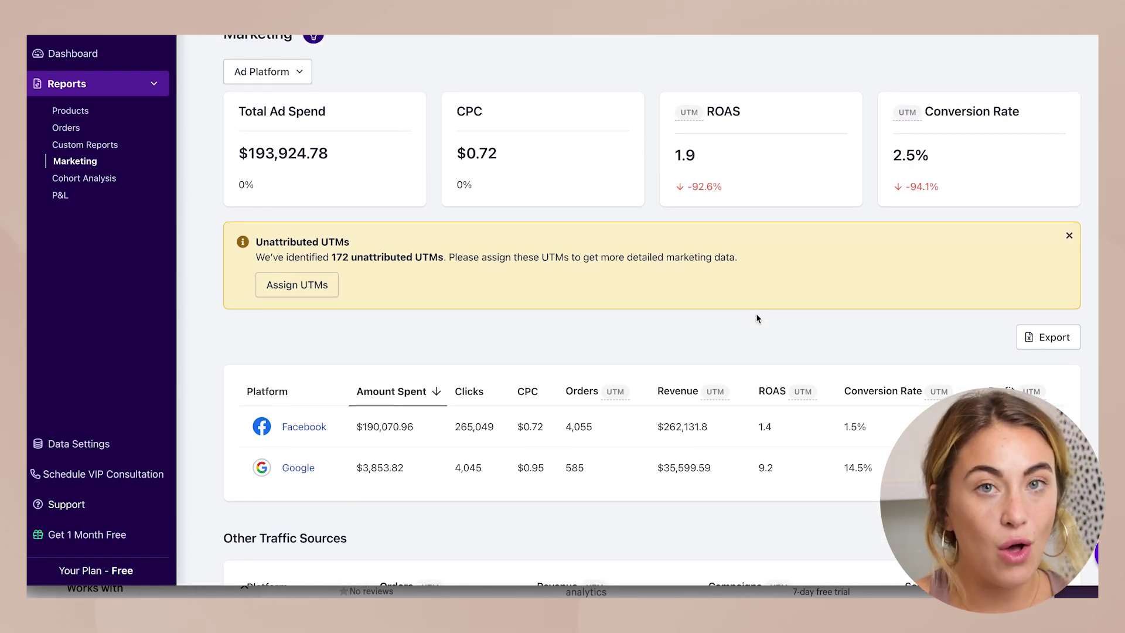
pyautogui.scroll(-2, 390, 365)
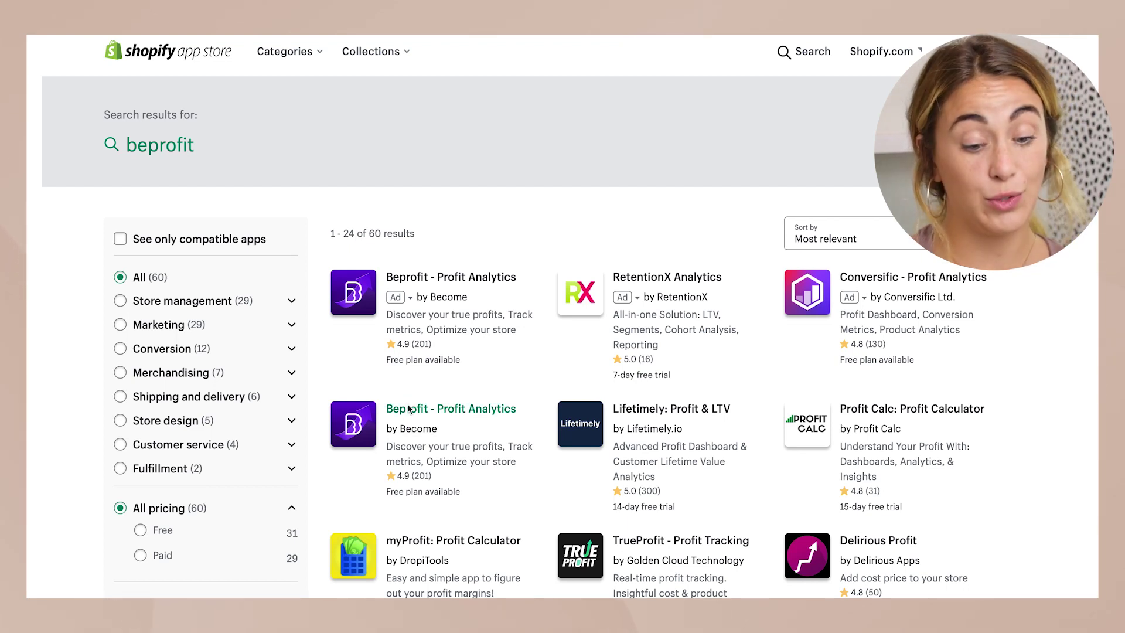
# Open the Beprofit - Profit Analytics listing from the beprofit search results
pyautogui.click(413, 409)
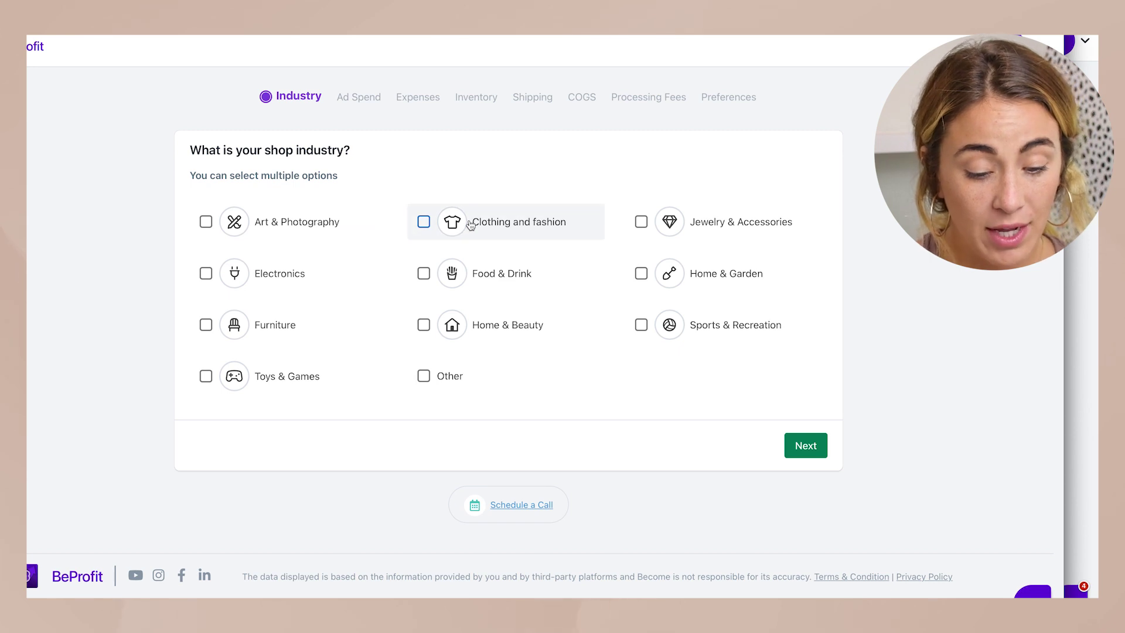
# Choose Clothing and fashion as industry, pick Facebook, Google, Pinterest and TikTok, and skip integrations
pyautogui.click(502, 226)
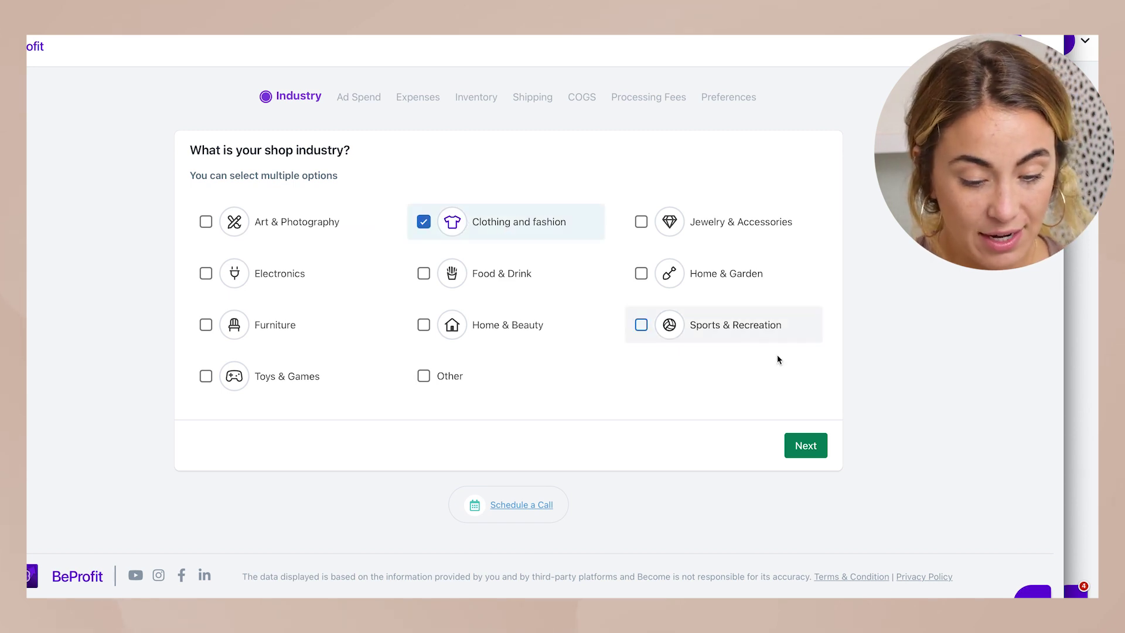
pyautogui.click(807, 447)
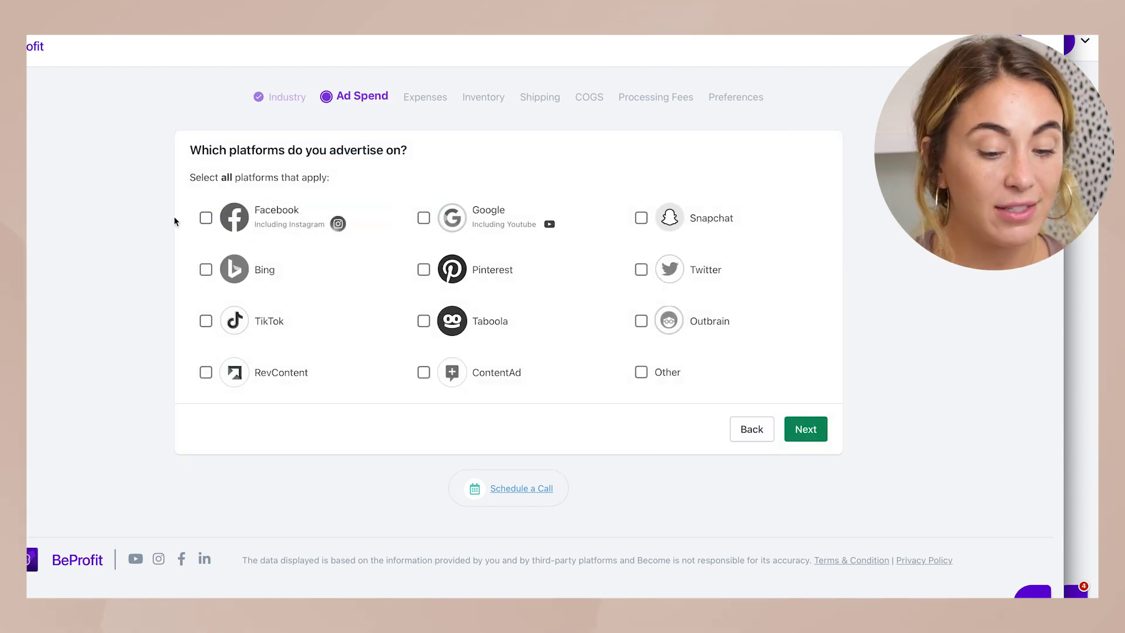
pyautogui.click(205, 217)
pyautogui.click(424, 218)
pyautogui.click(423, 268)
pyautogui.click(205, 321)
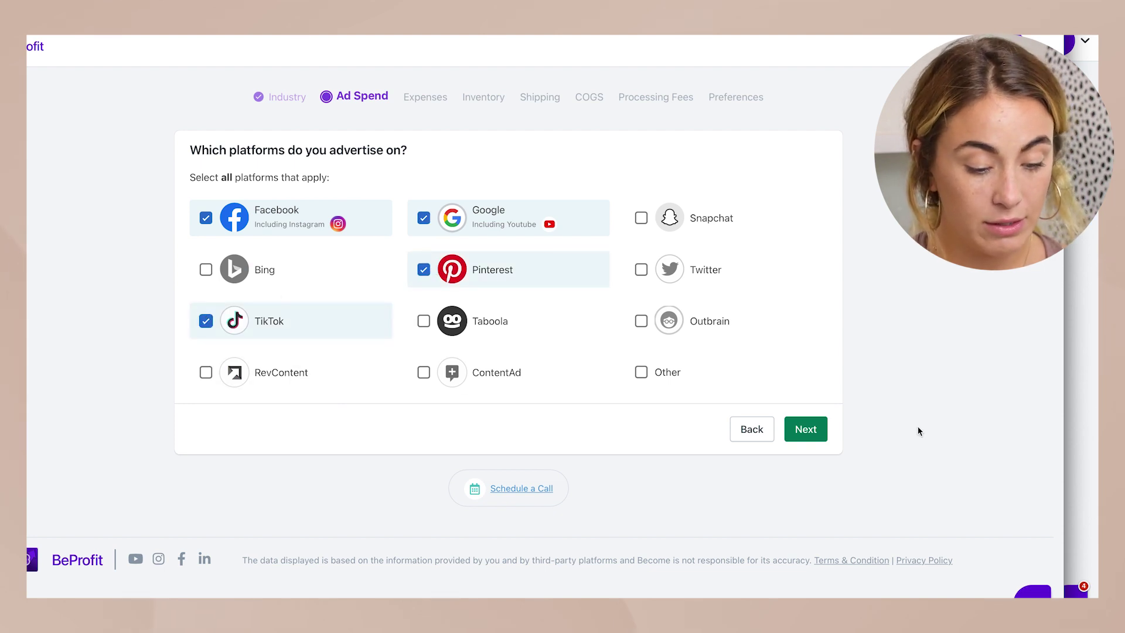
pyautogui.click(805, 435)
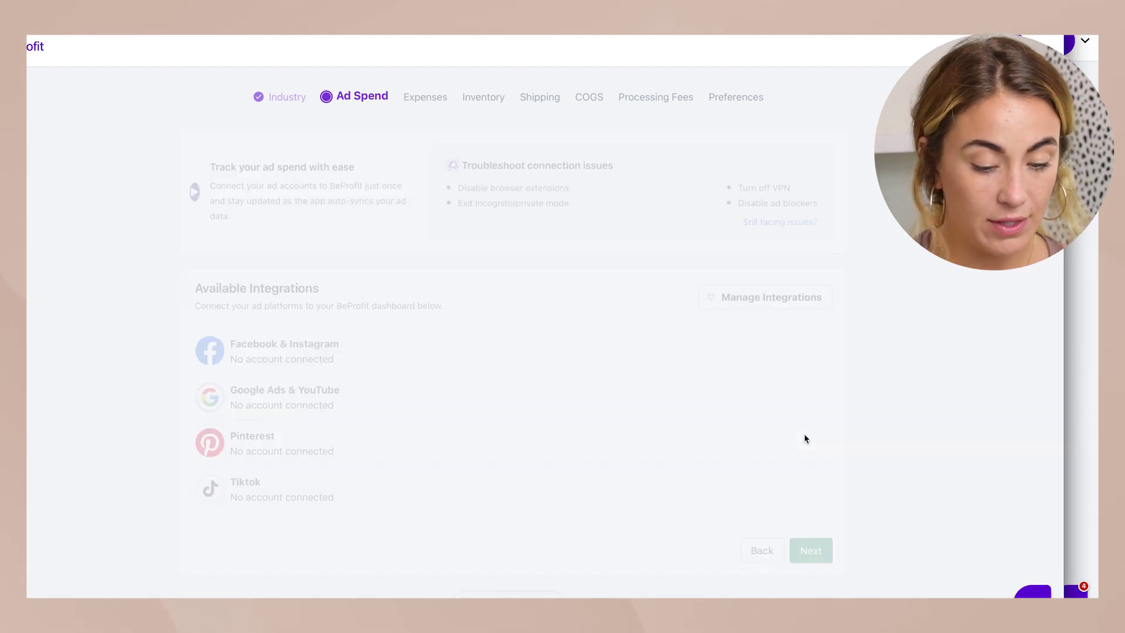
pyautogui.scroll(-2, 768, 291)
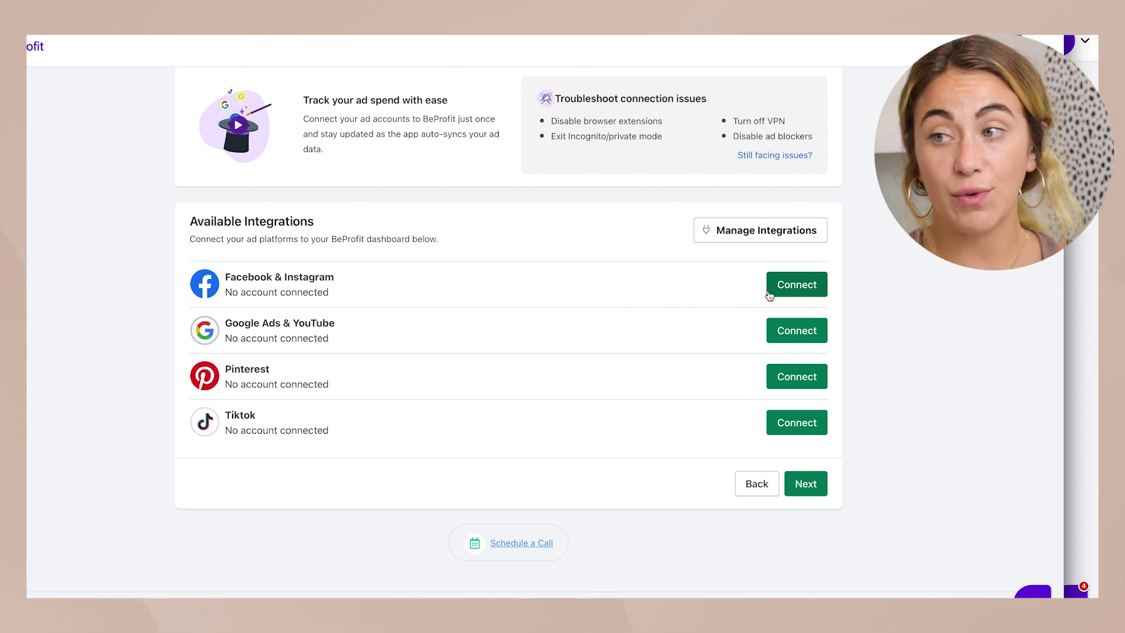
pyautogui.click(812, 486)
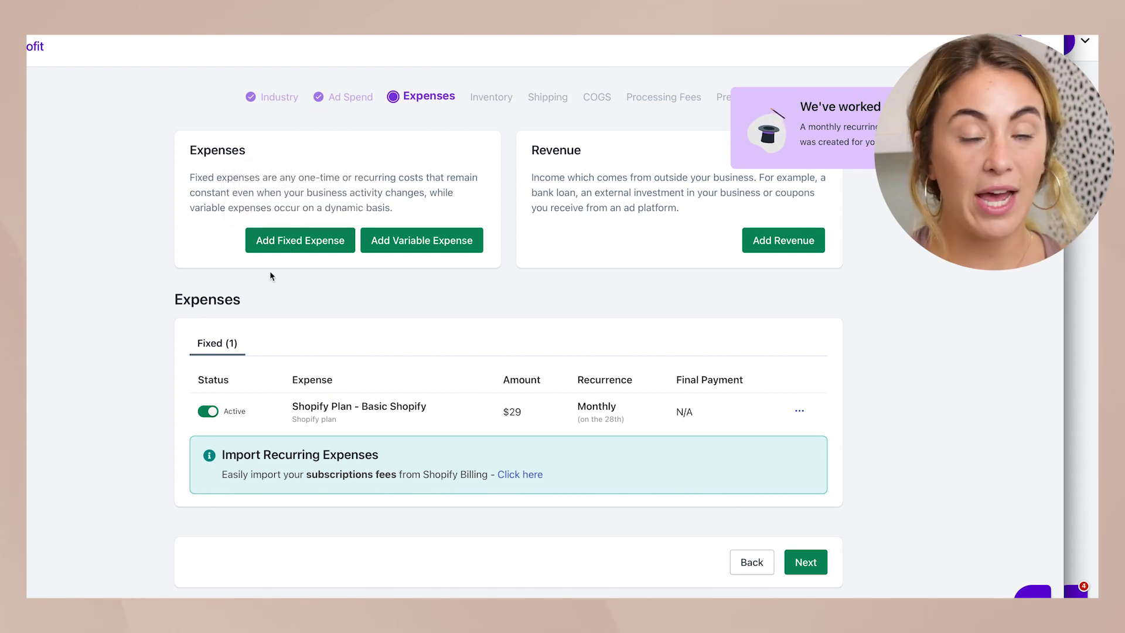
# Create a fixed expense: monthly, active, labelled Rent, Office category, amount $1,000
pyautogui.click(304, 246)
pyautogui.click(416, 255)
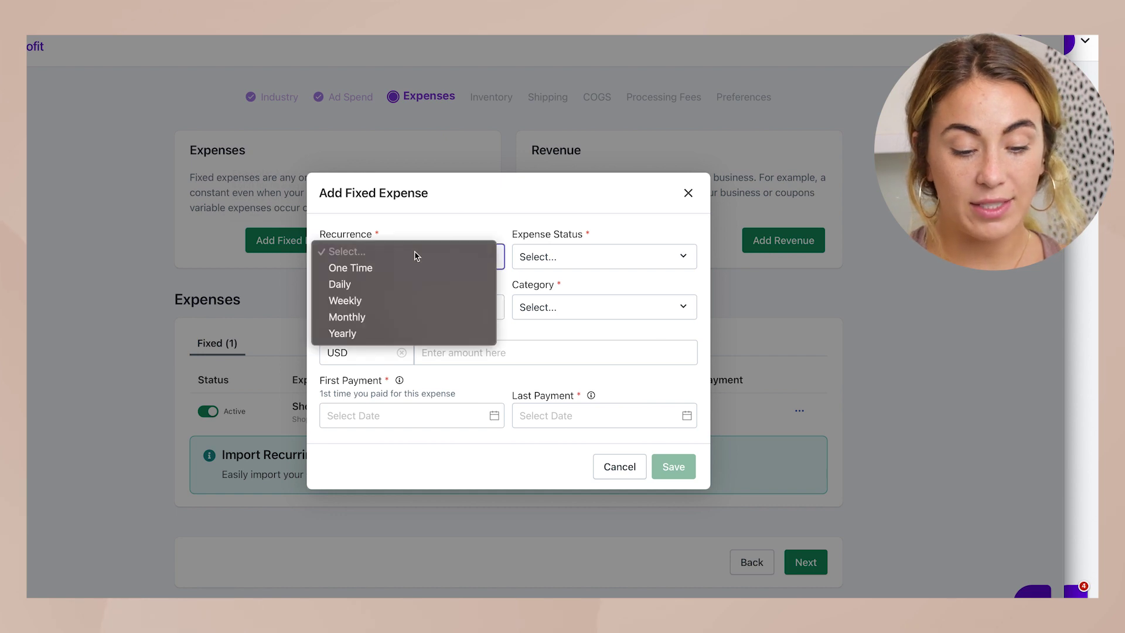
pyautogui.click(437, 327)
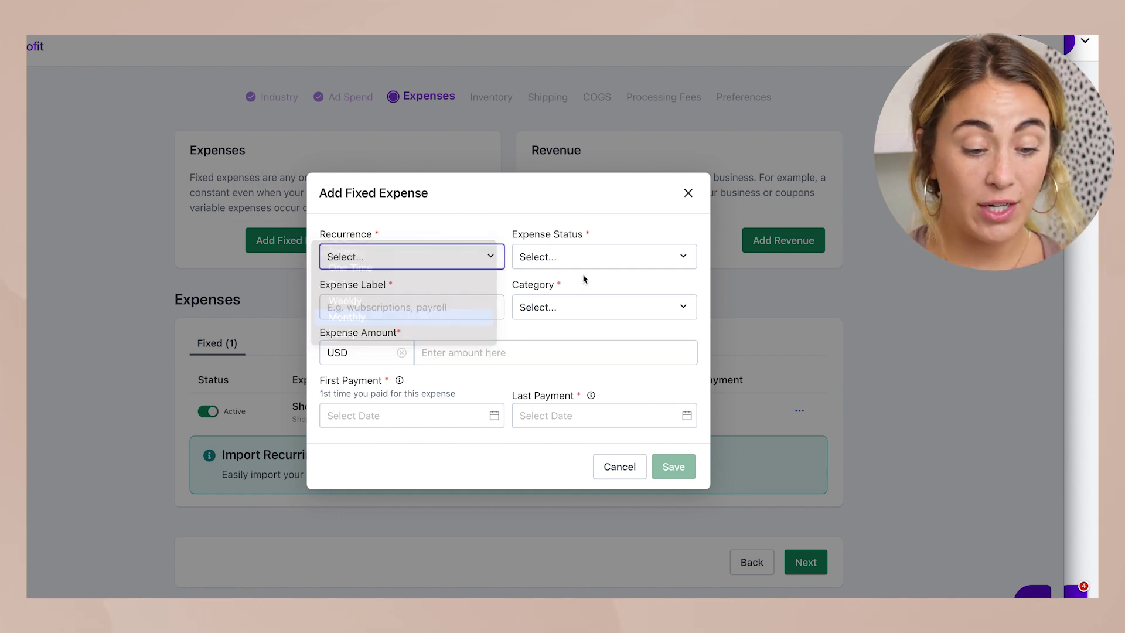
pyautogui.click(604, 232)
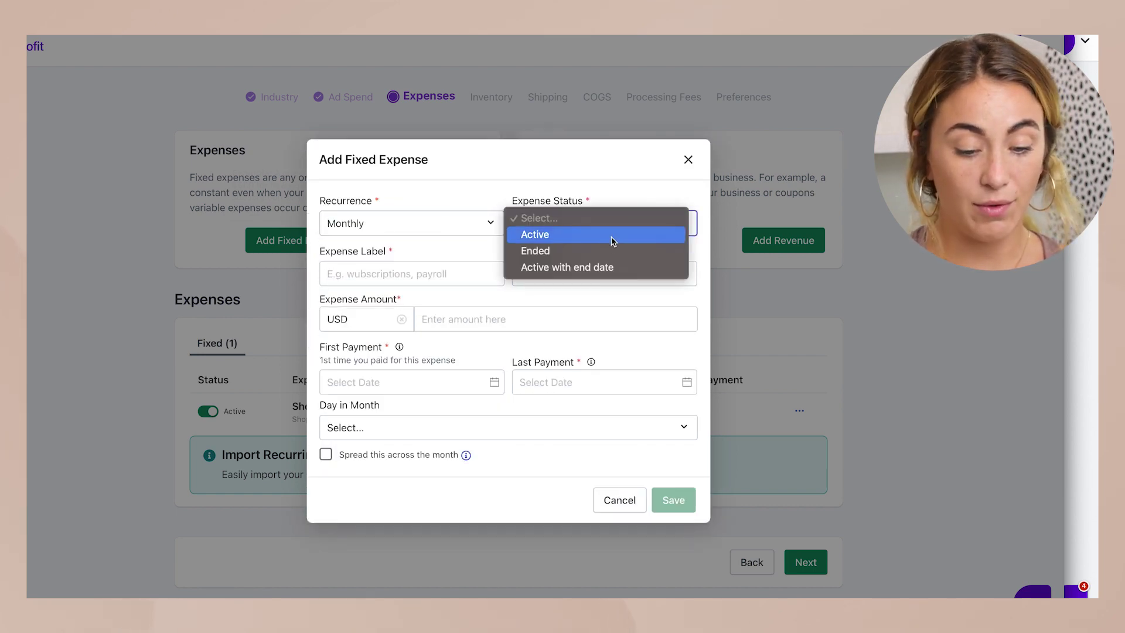
pyautogui.click(612, 241)
pyautogui.click(429, 273)
pyautogui.write('R')
pyautogui.press('Tab')
pyautogui.click(524, 267)
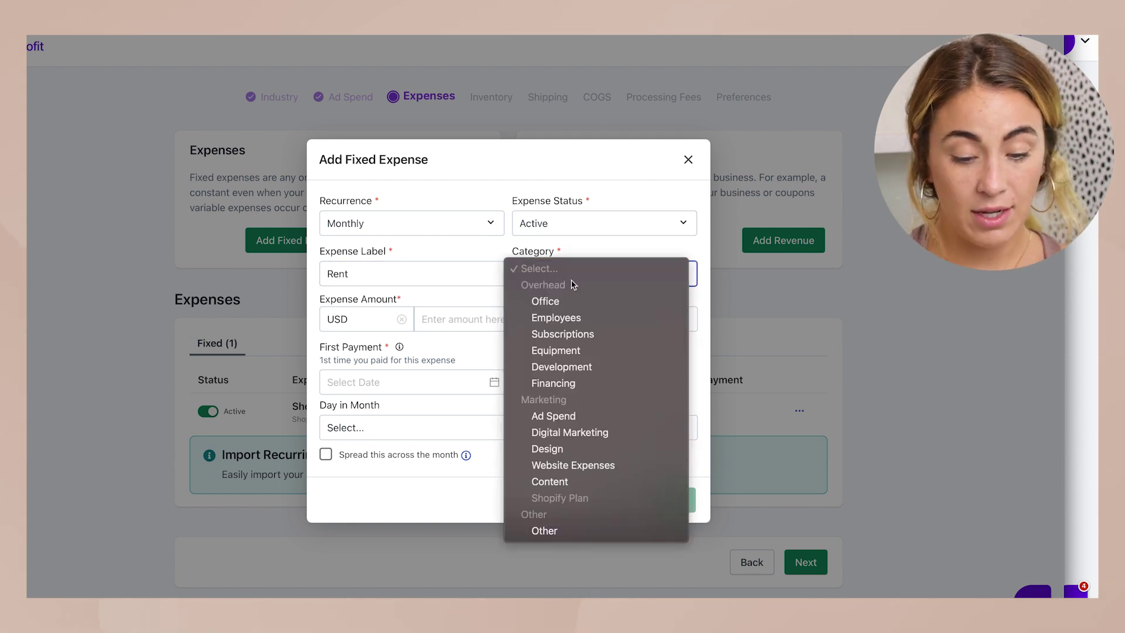
pyautogui.click(588, 301)
pyautogui.click(423, 319)
pyautogui.write('1000')
pyautogui.click(577, 389)
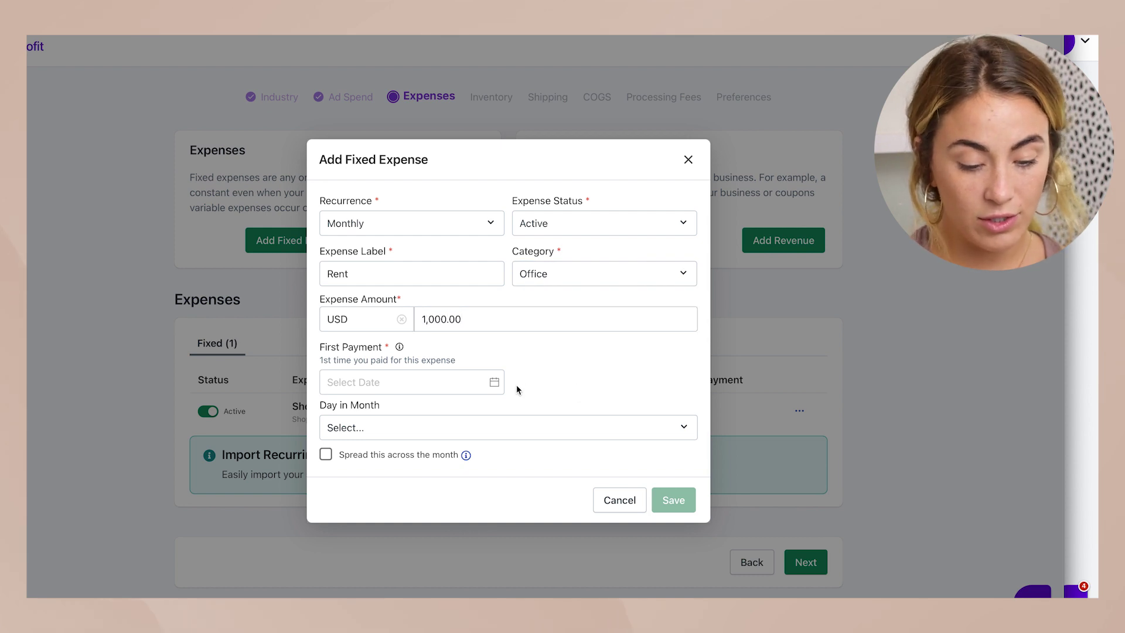
# Leave the payment date unset, spread the rent across the month, and save the expense
pyautogui.click(493, 383)
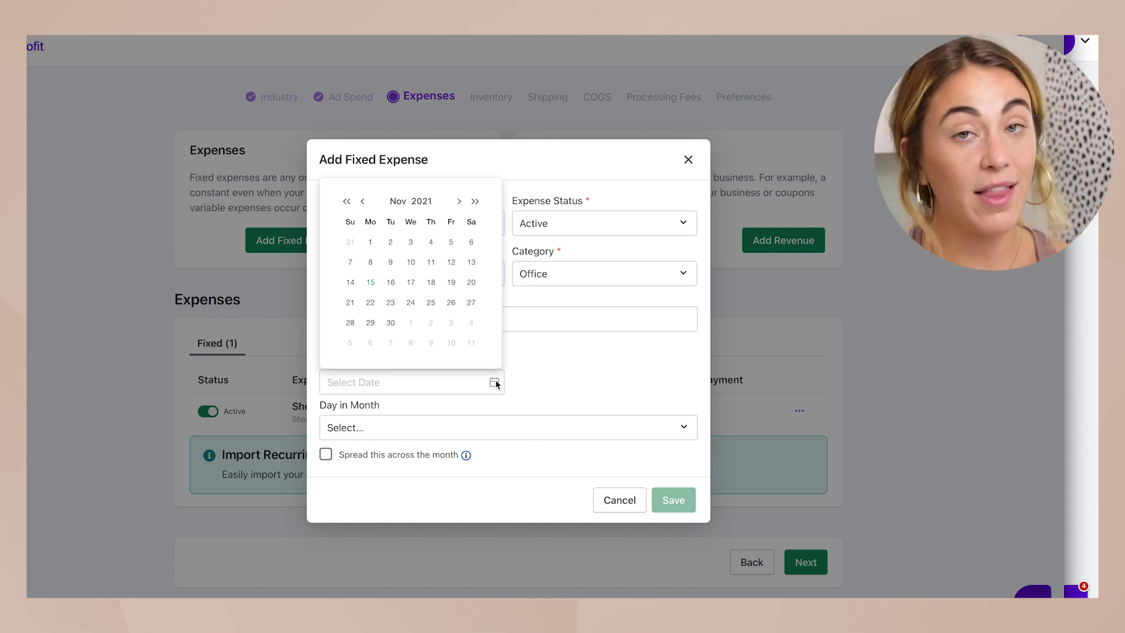
pyautogui.click(574, 364)
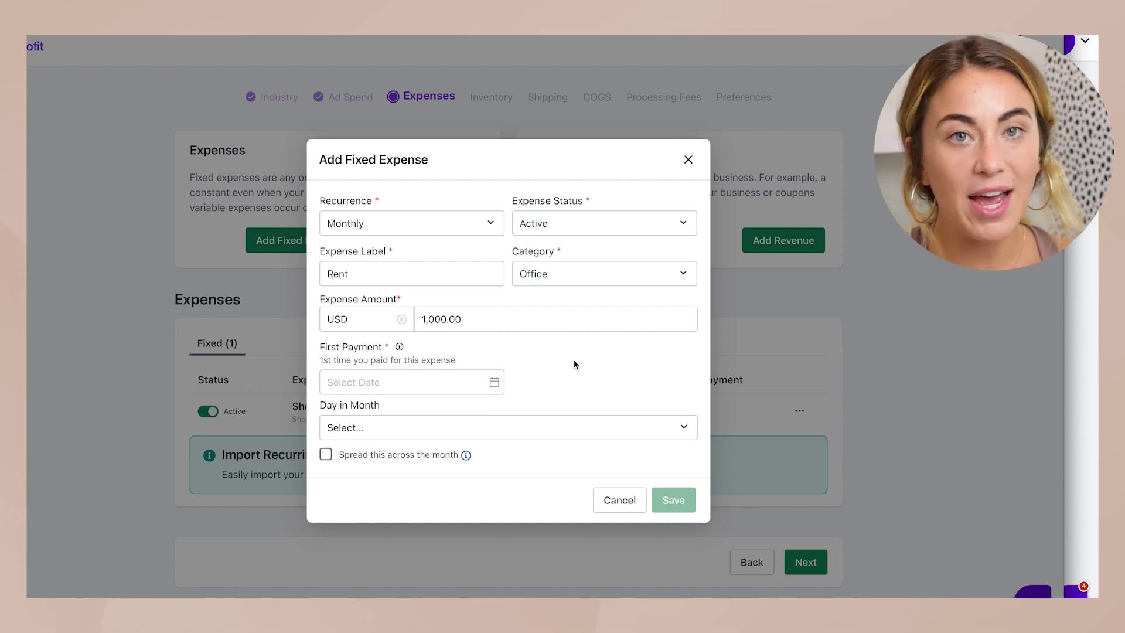
pyautogui.click(516, 432)
pyautogui.click(518, 432)
pyautogui.click(556, 424)
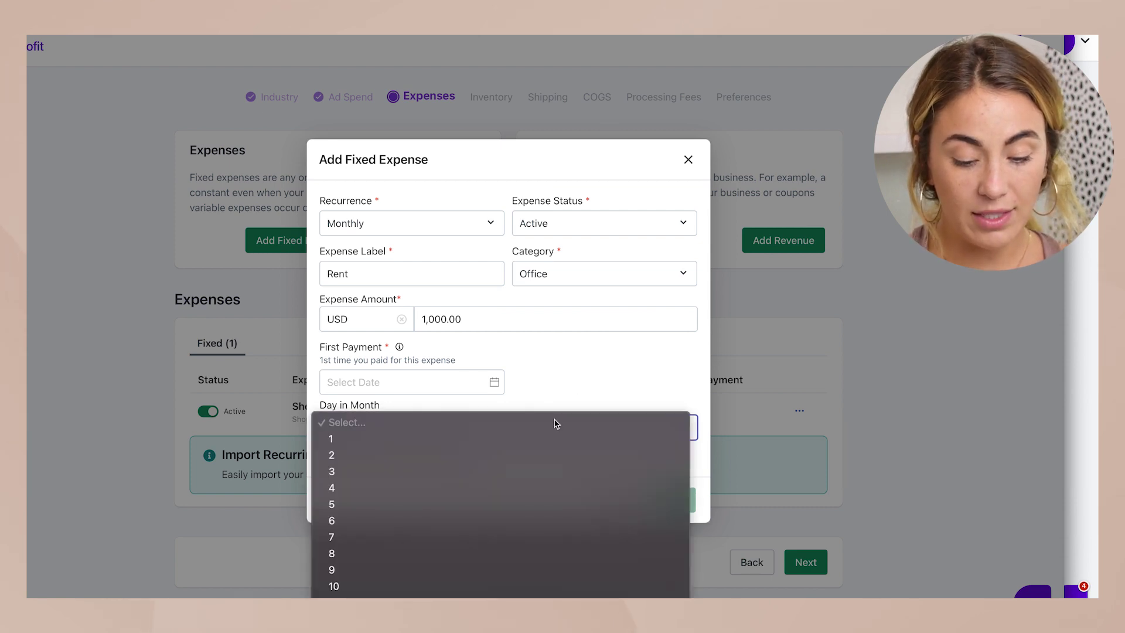
pyautogui.click(590, 386)
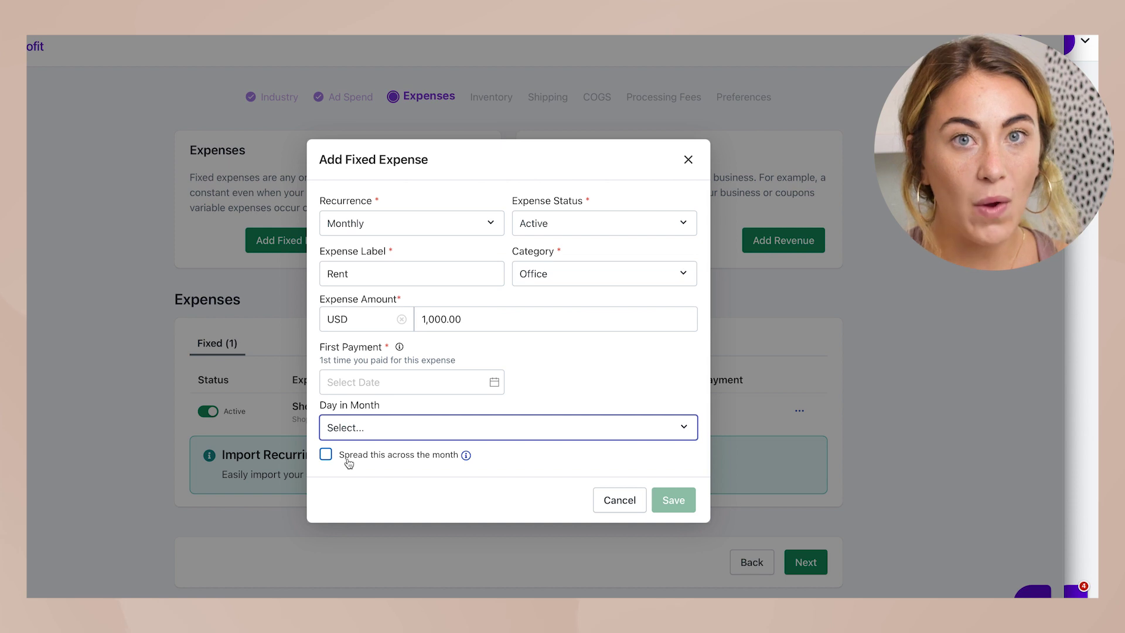
pyautogui.click(326, 454)
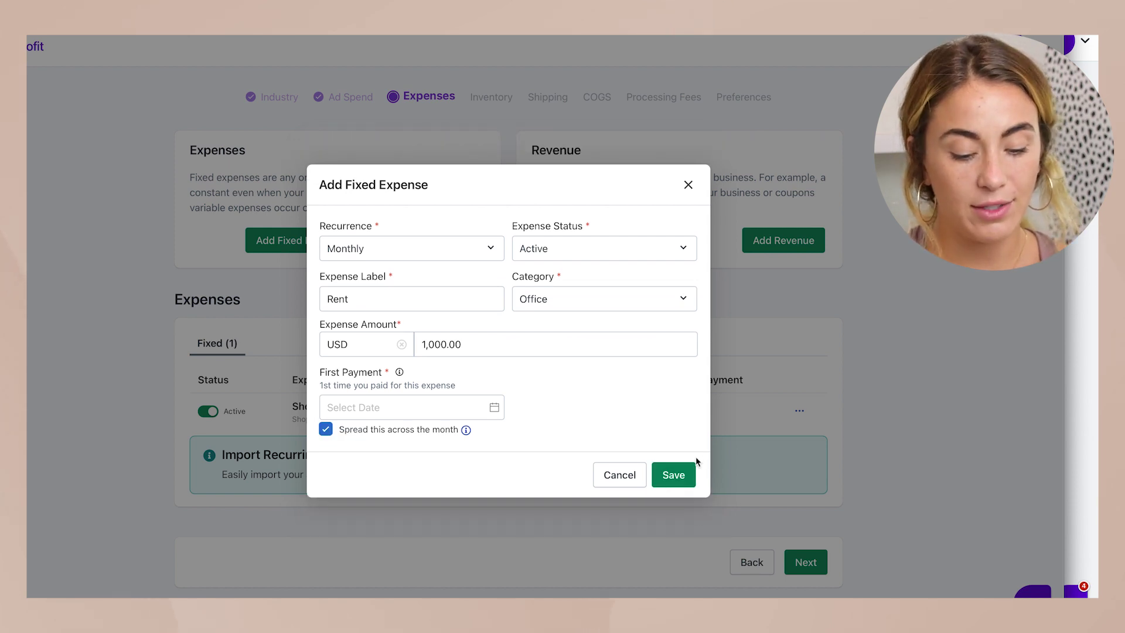
pyautogui.click(671, 476)
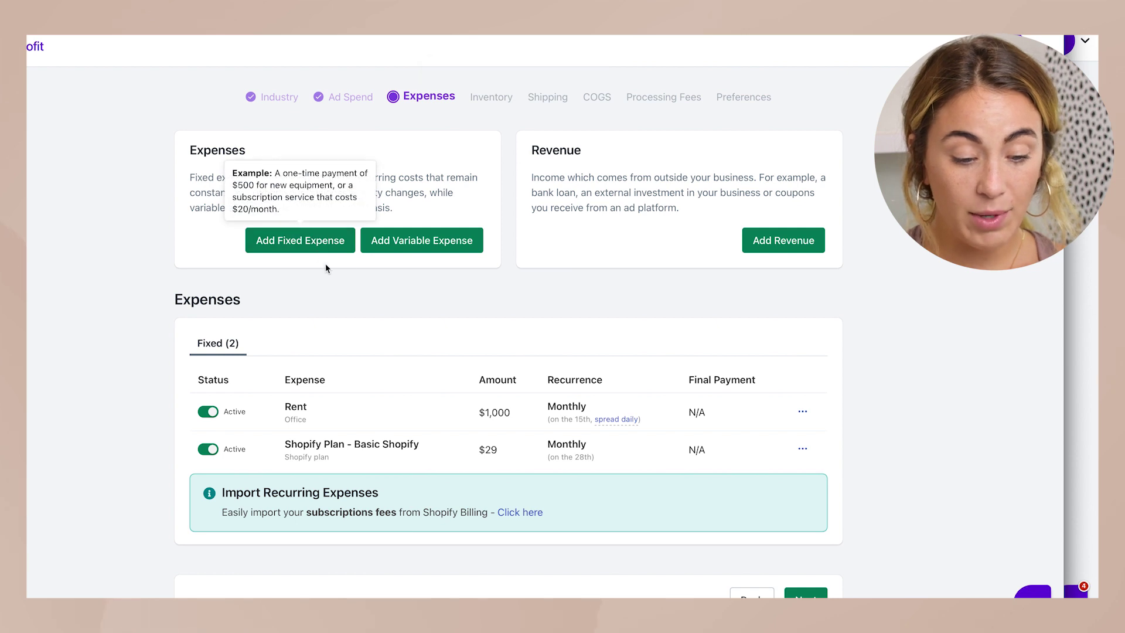
# Continue from the Expenses step to the Inventory step
pyautogui.scroll(-2, 527, 345)
pyautogui.scroll(2, 723, 209)
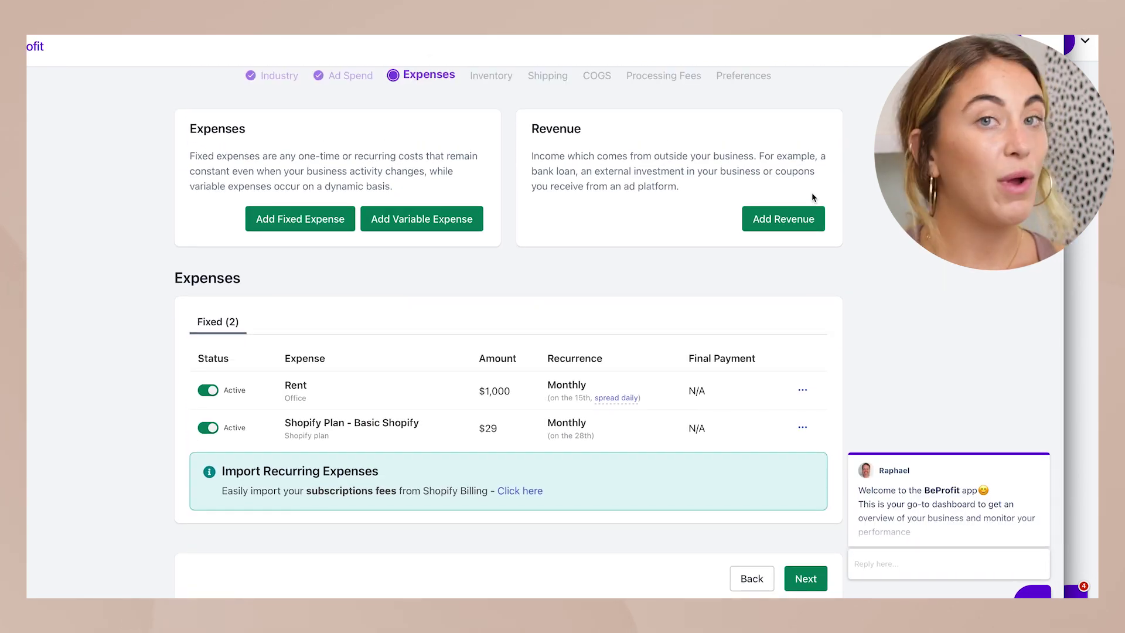
pyautogui.scroll(-2, 812, 197)
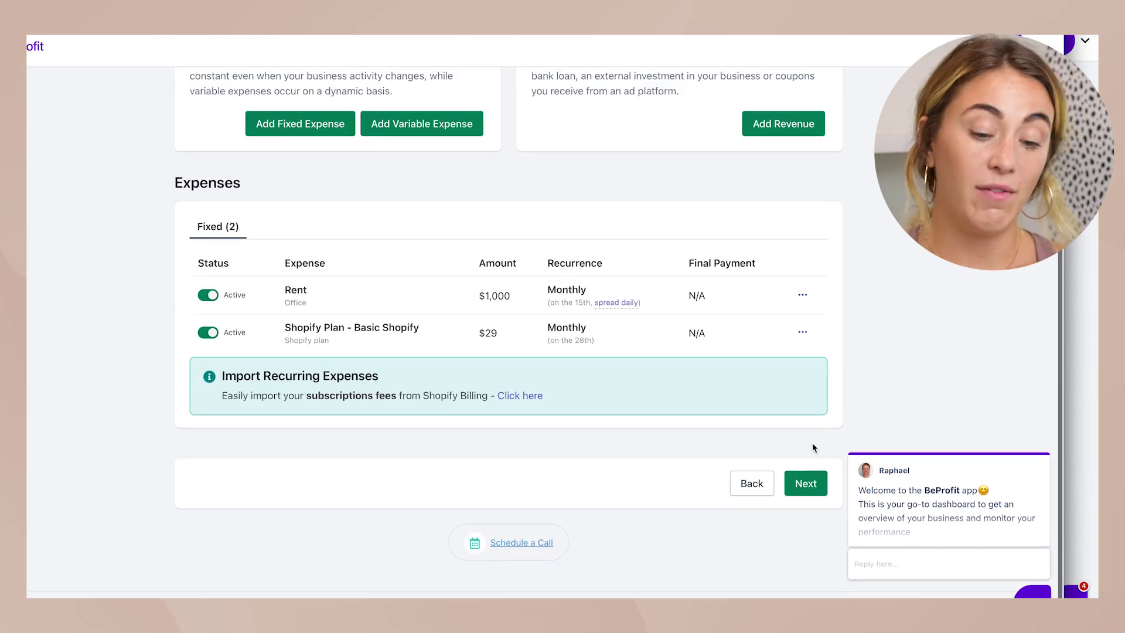
pyautogui.click(804, 491)
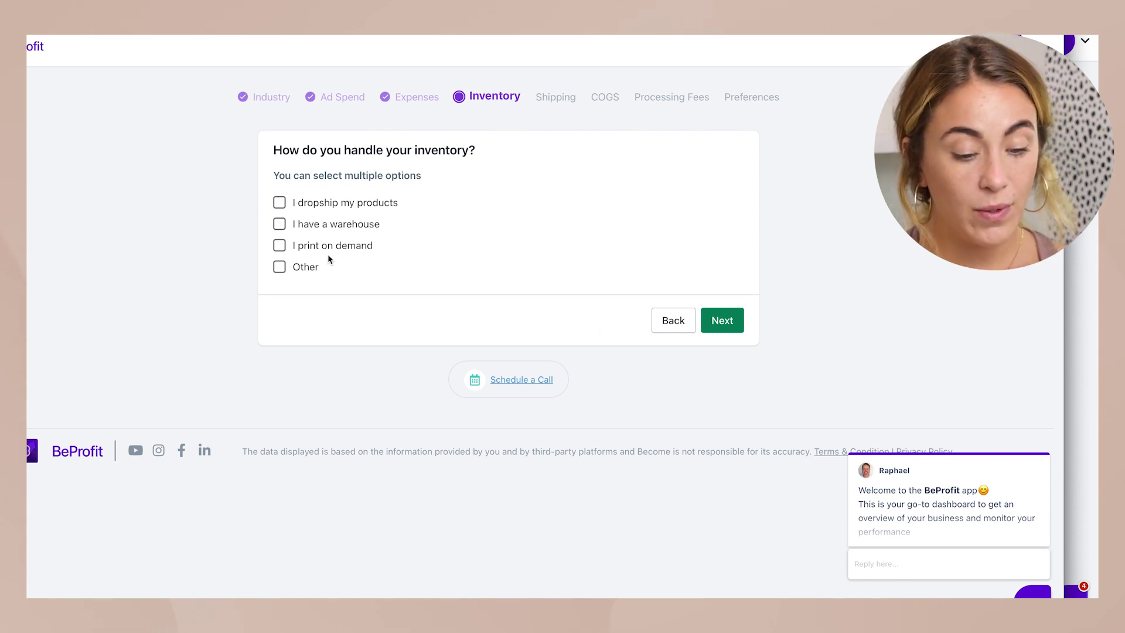
# Mark inventory as kept in a warehouse and move on to shipping provider platforms
pyautogui.click(279, 224)
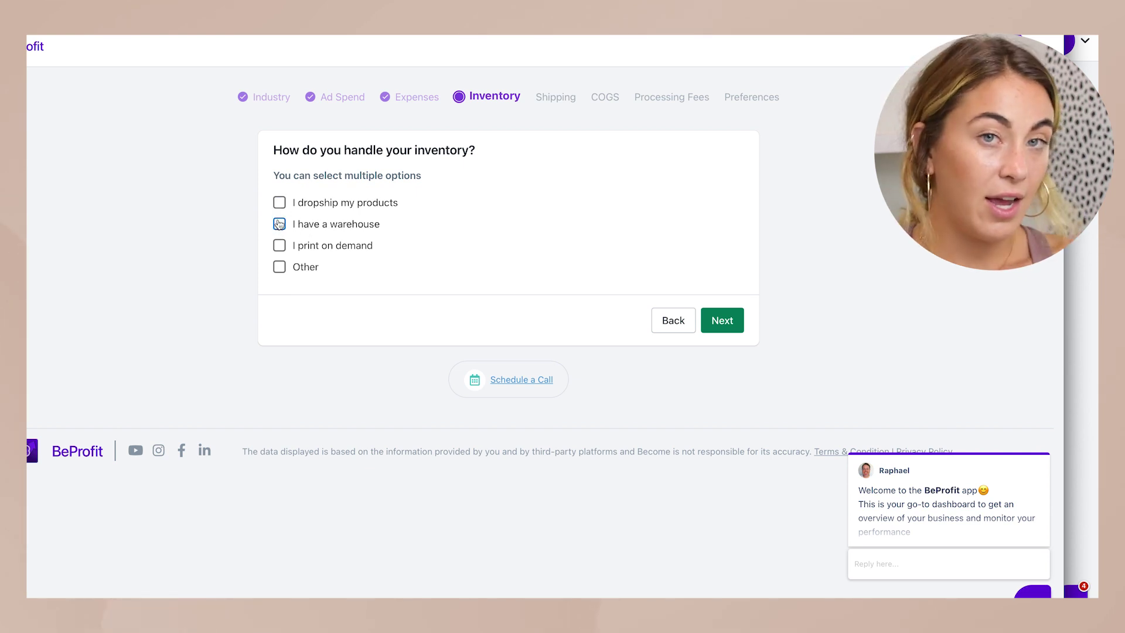
pyautogui.click(725, 321)
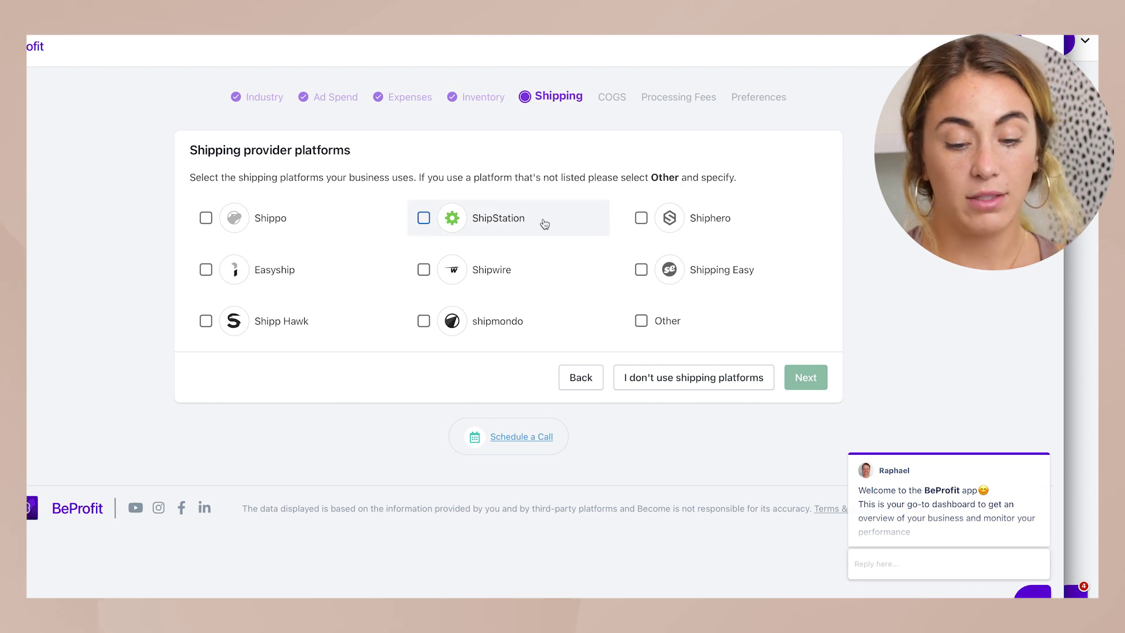
# Select no shipping platforms, dismiss the profiles notice, make shipping costs match client payments, and continue
pyautogui.click(737, 384)
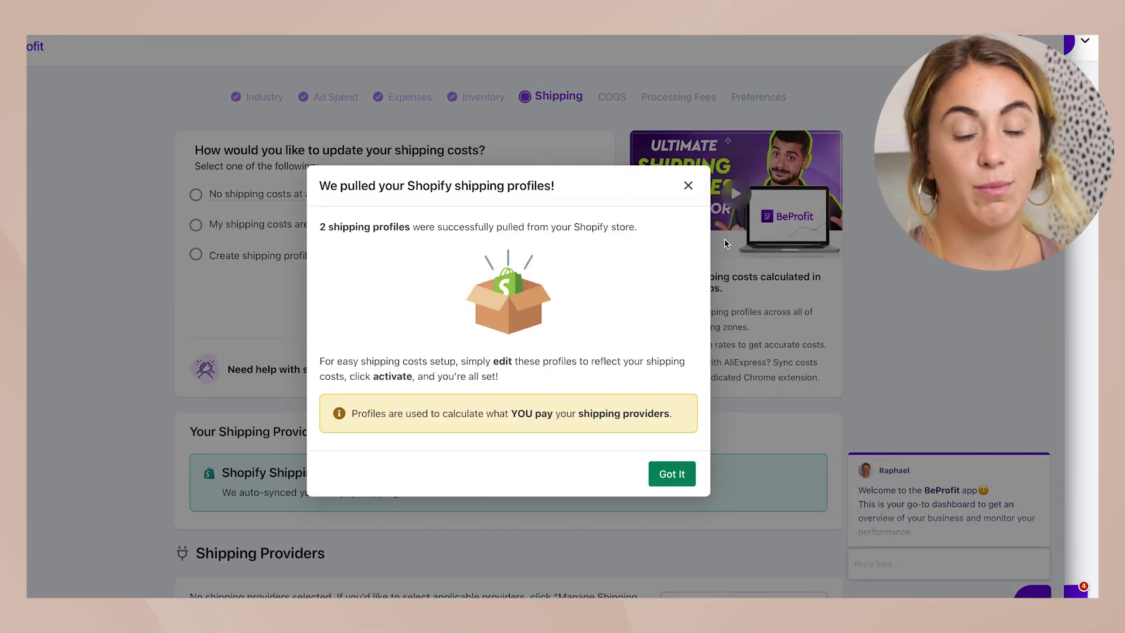
pyautogui.click(672, 475)
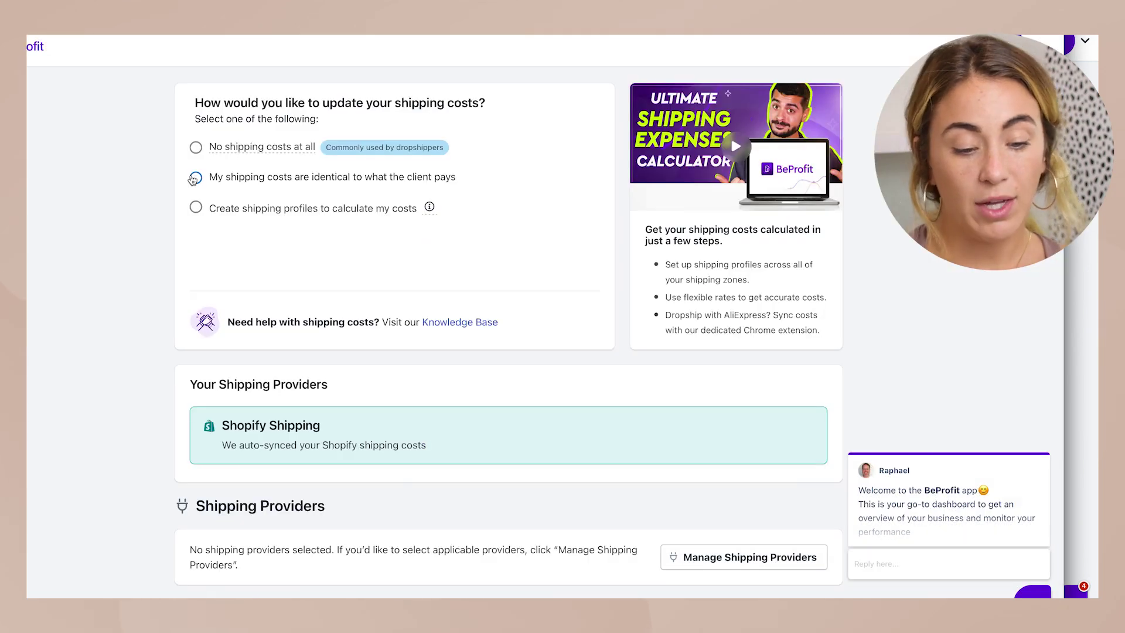
pyautogui.click(197, 179)
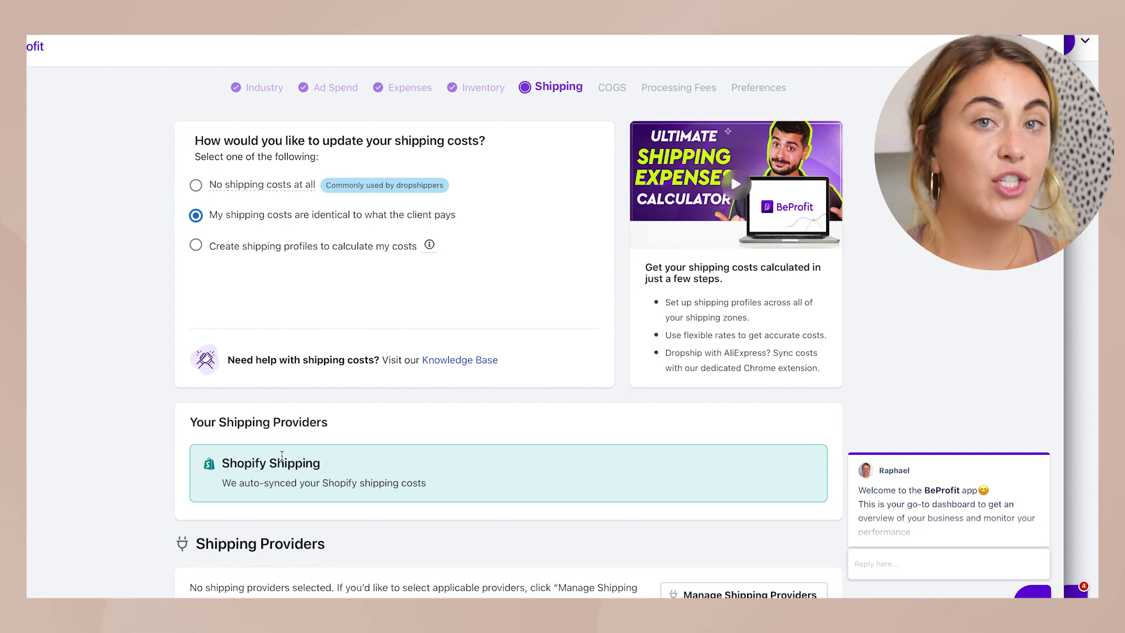
pyautogui.click(197, 215)
pyautogui.scroll(-1, 246, 317)
pyautogui.scroll(-1, 283, 408)
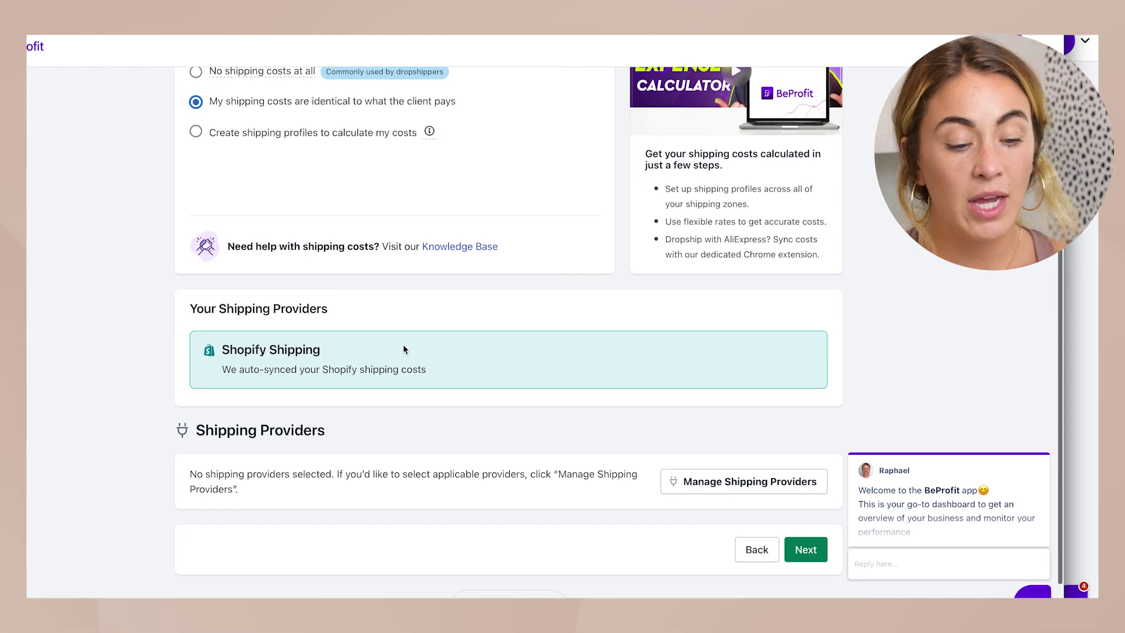
pyautogui.scroll(-1, 403, 346)
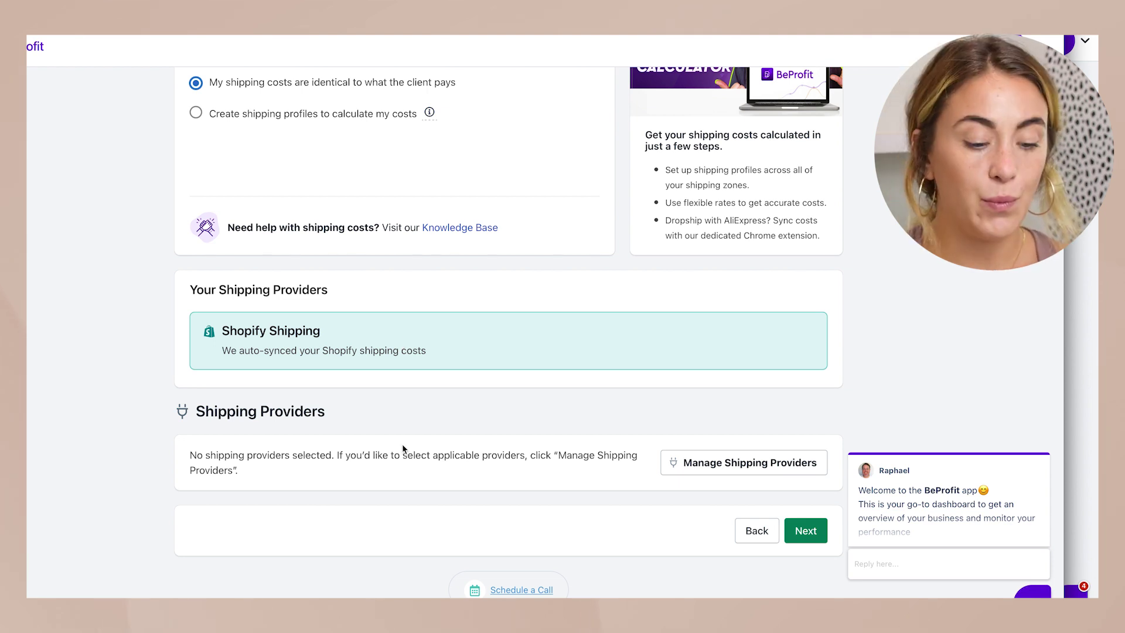
pyautogui.click(811, 531)
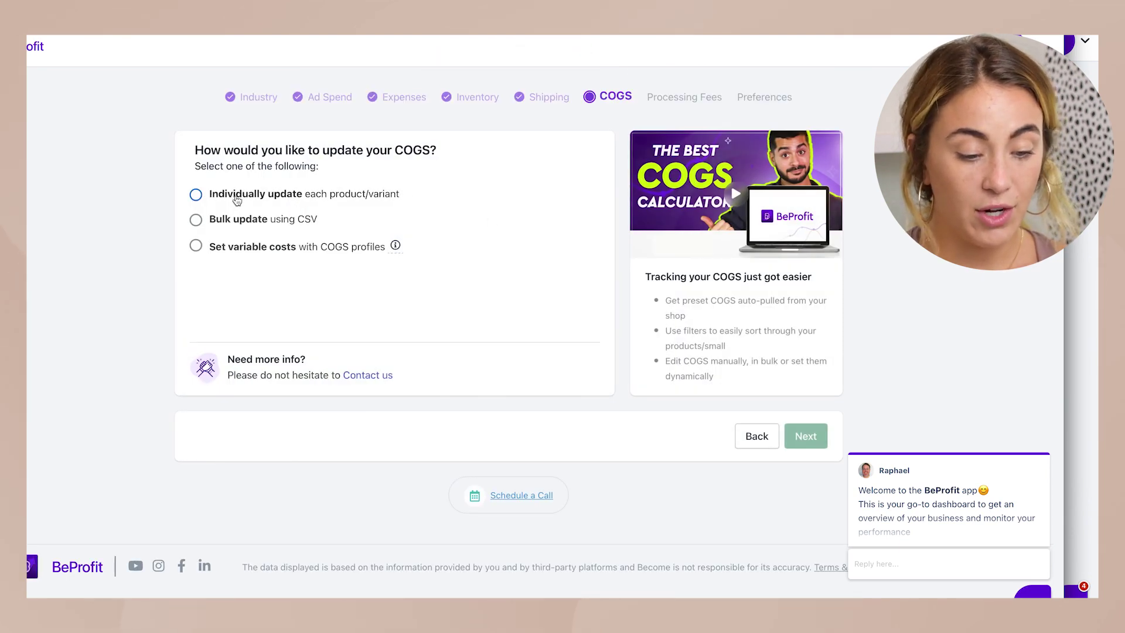
# Choose bulk COGS update via CSV, close its instructions, and continue to Processing Fees
pyautogui.click(197, 221)
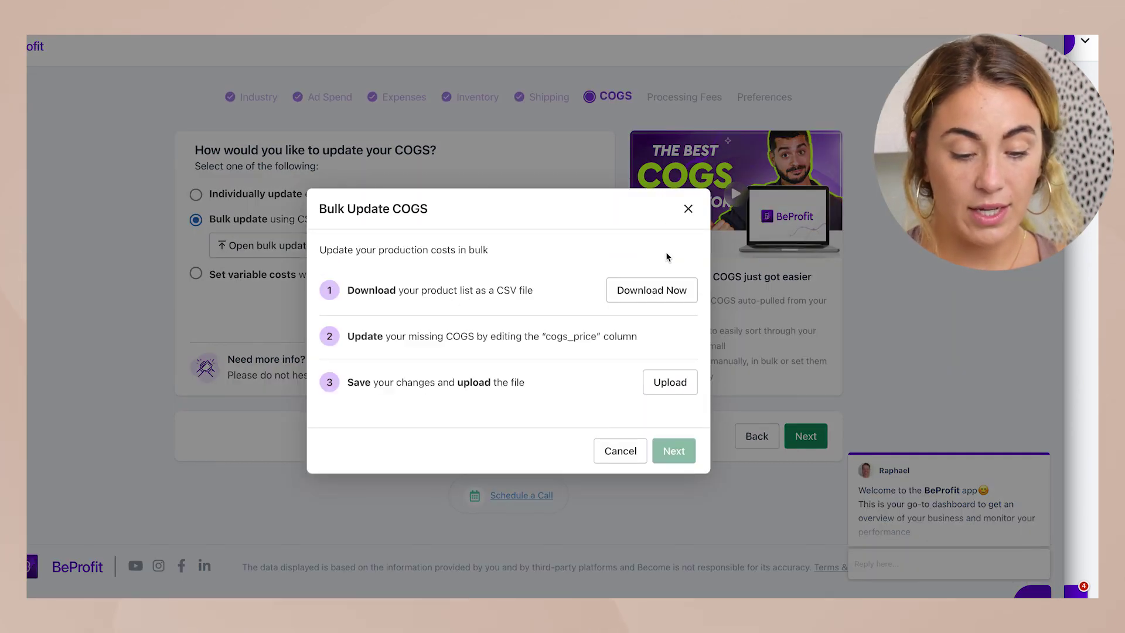
pyautogui.click(688, 210)
pyautogui.click(798, 437)
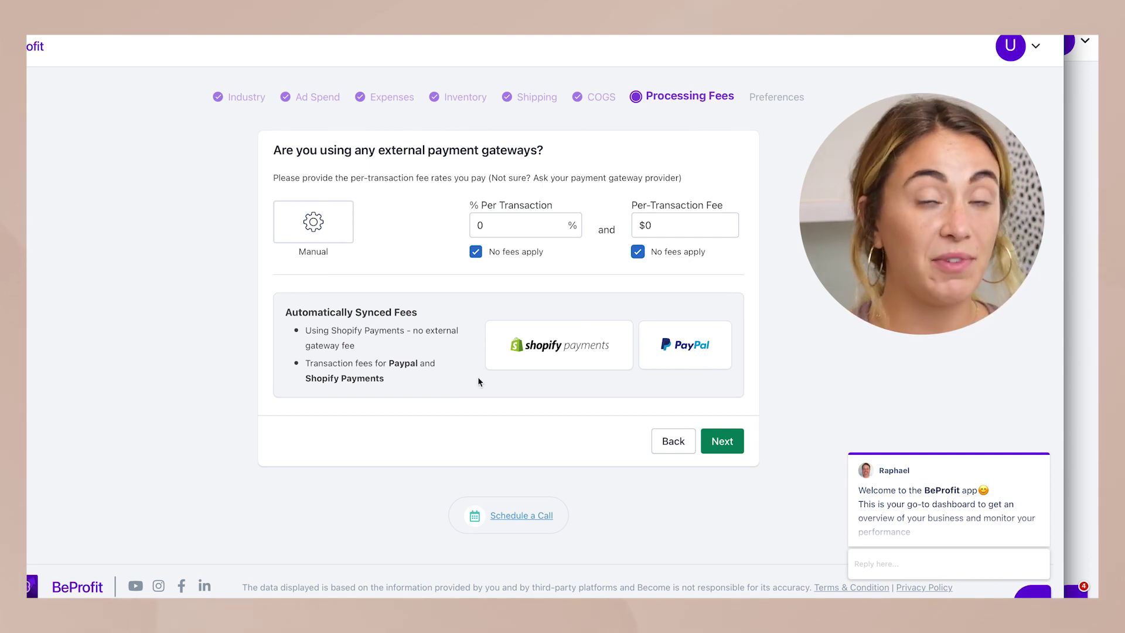
# Keep processing fees at zero, count refunds by order date, exclude pending orders, and save
pyautogui.moveTo(675, 252)
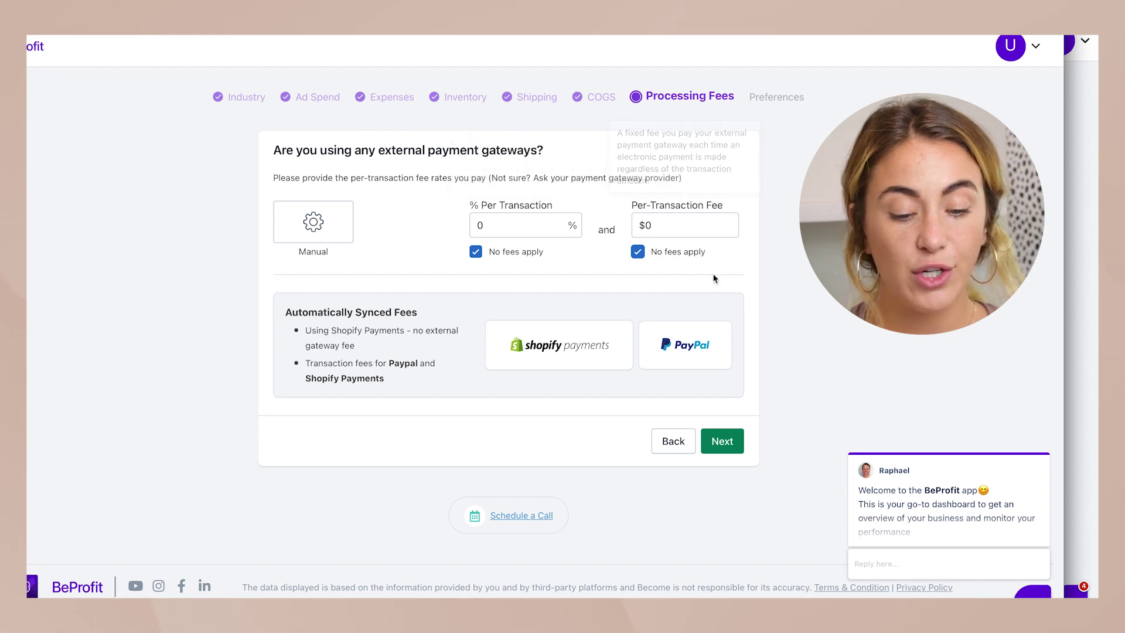
pyautogui.click(732, 444)
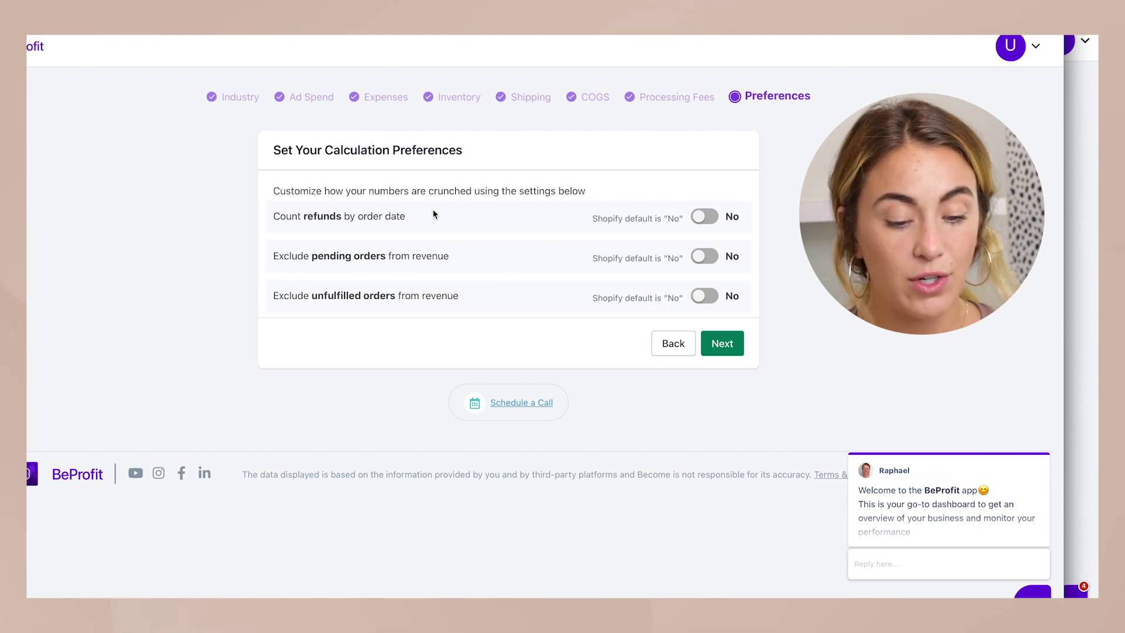
pyautogui.click(695, 217)
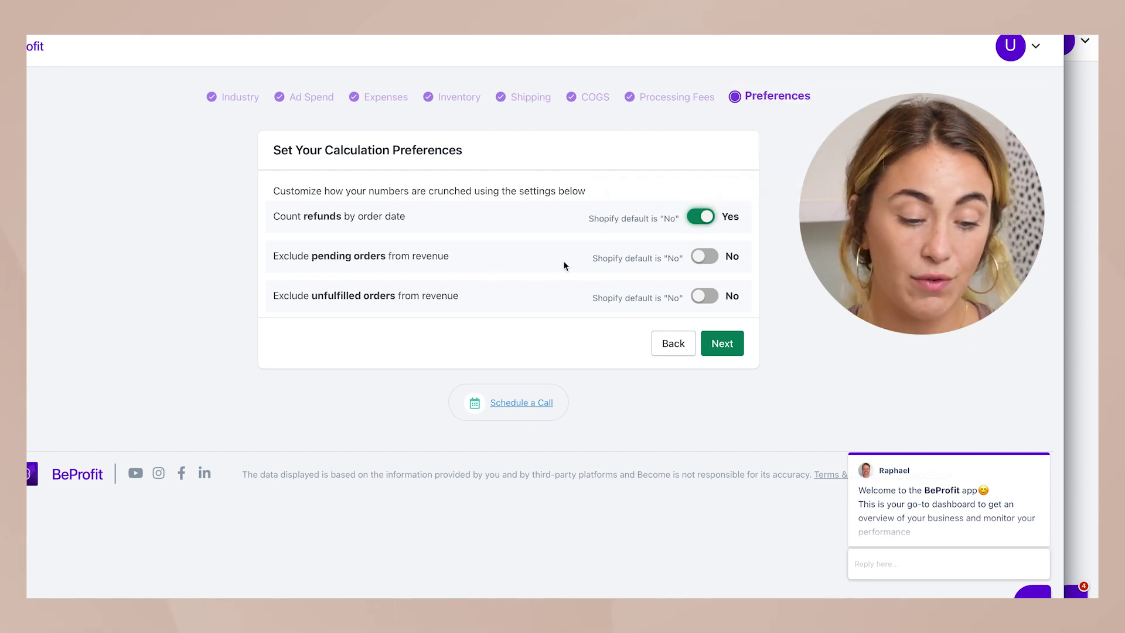
pyautogui.click(699, 264)
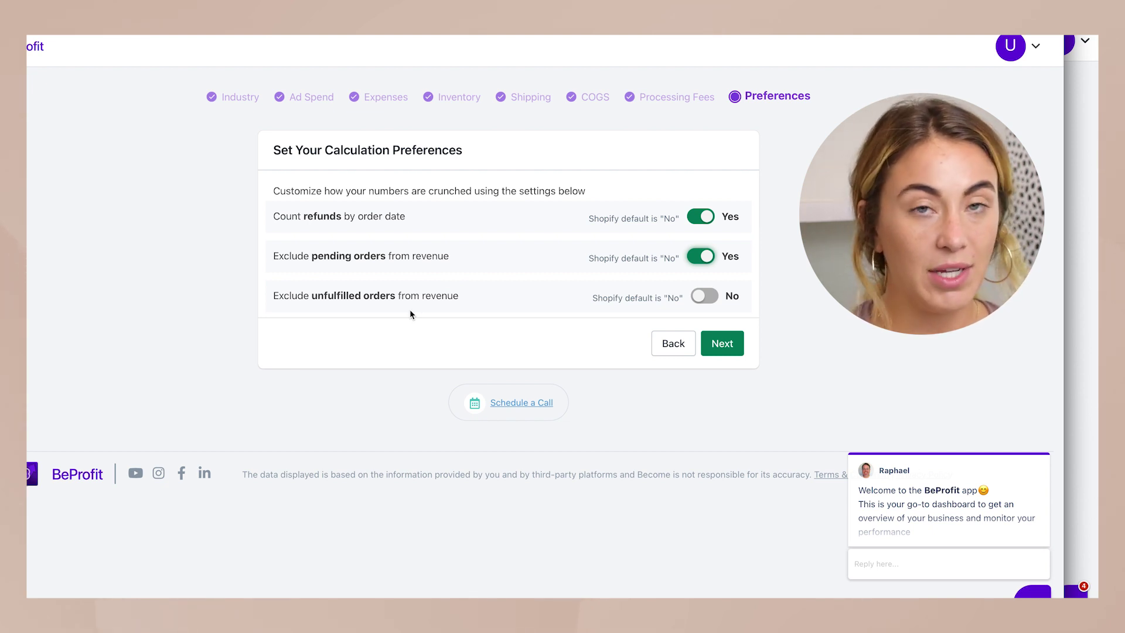
pyautogui.click(724, 352)
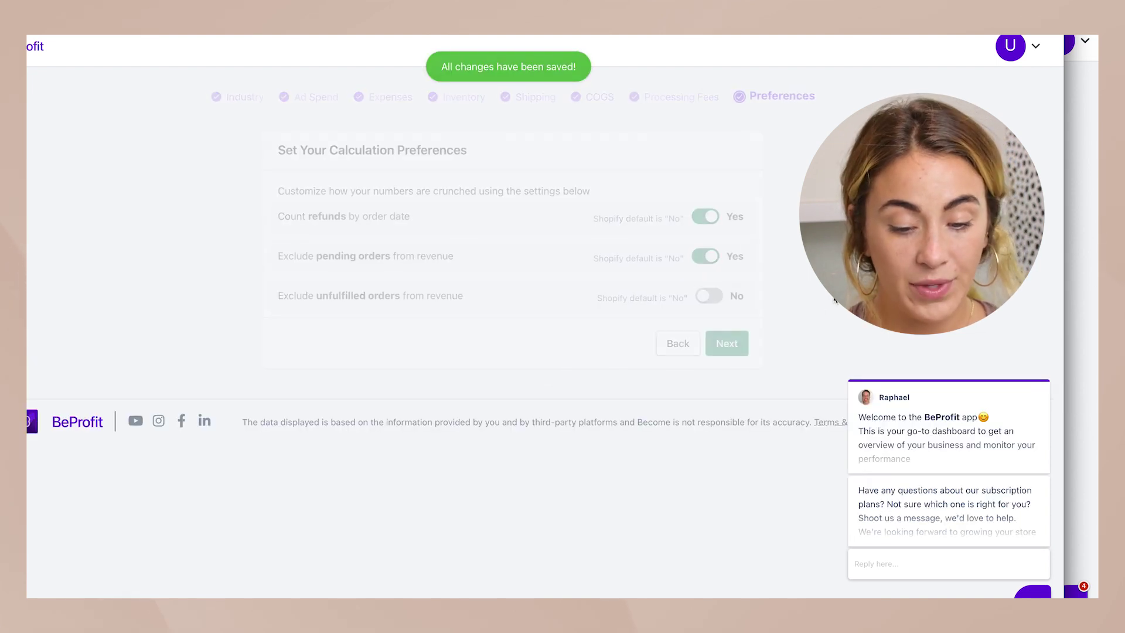
# Start the Free plan and review the dashboard showing Gross Profit $62.11 and Net Profit -$466.89
pyautogui.scroll(-2, 834, 300)
pyautogui.scroll(-12, 834, 300)
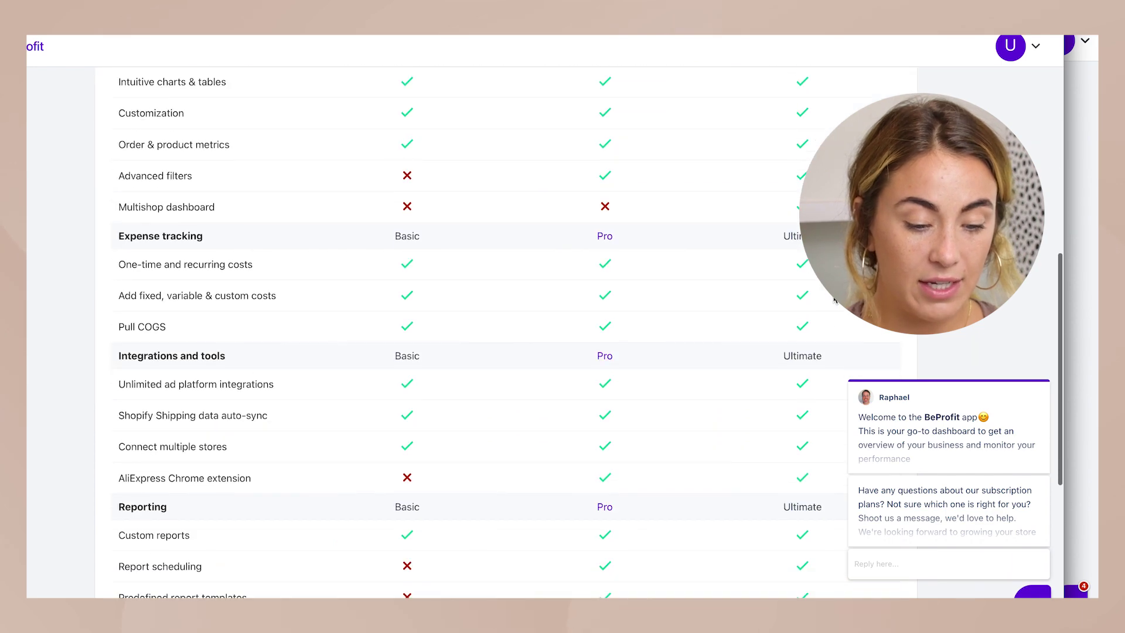
pyautogui.scroll(15, 834, 300)
pyautogui.scroll(-15, 834, 300)
pyautogui.click(426, 534)
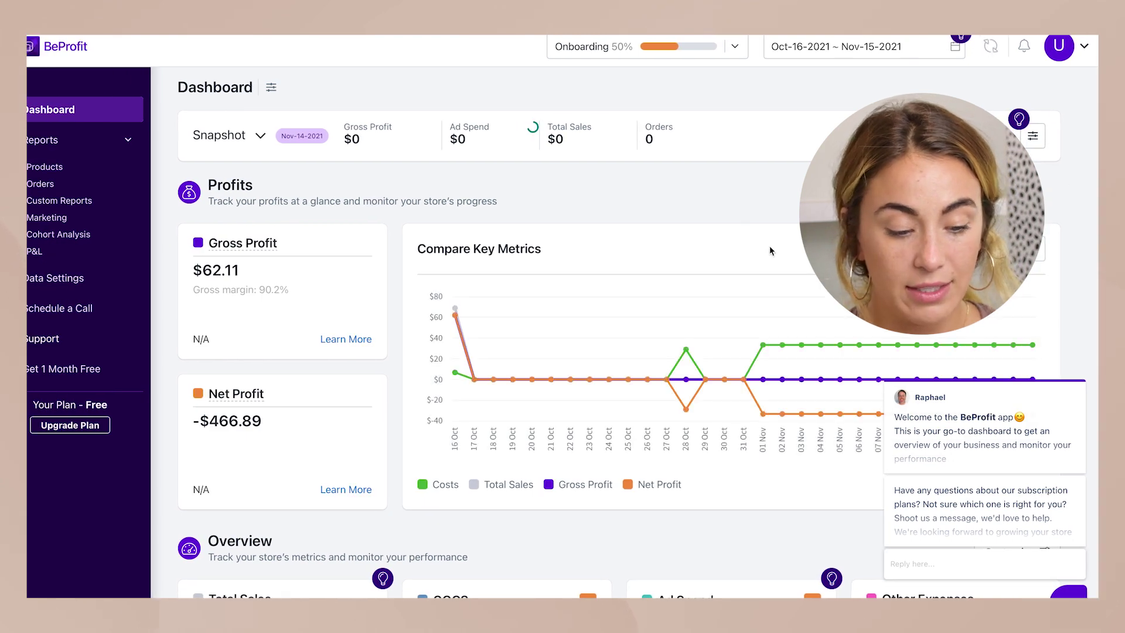
pyautogui.scroll(-7, 770, 251)
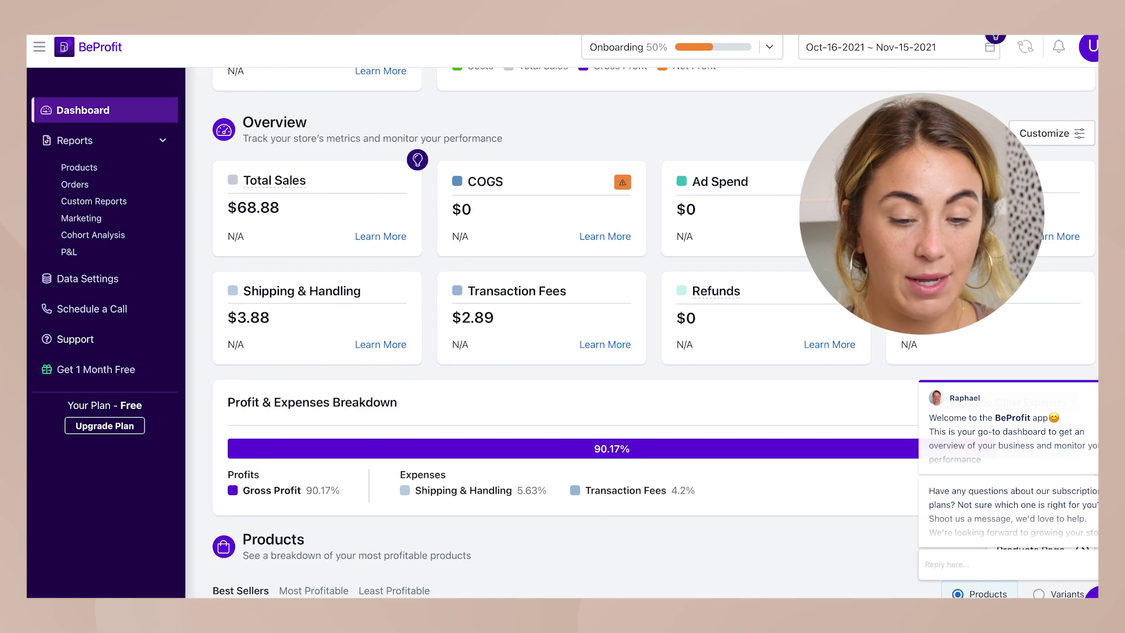
pyautogui.scroll(-1, 644, 328)
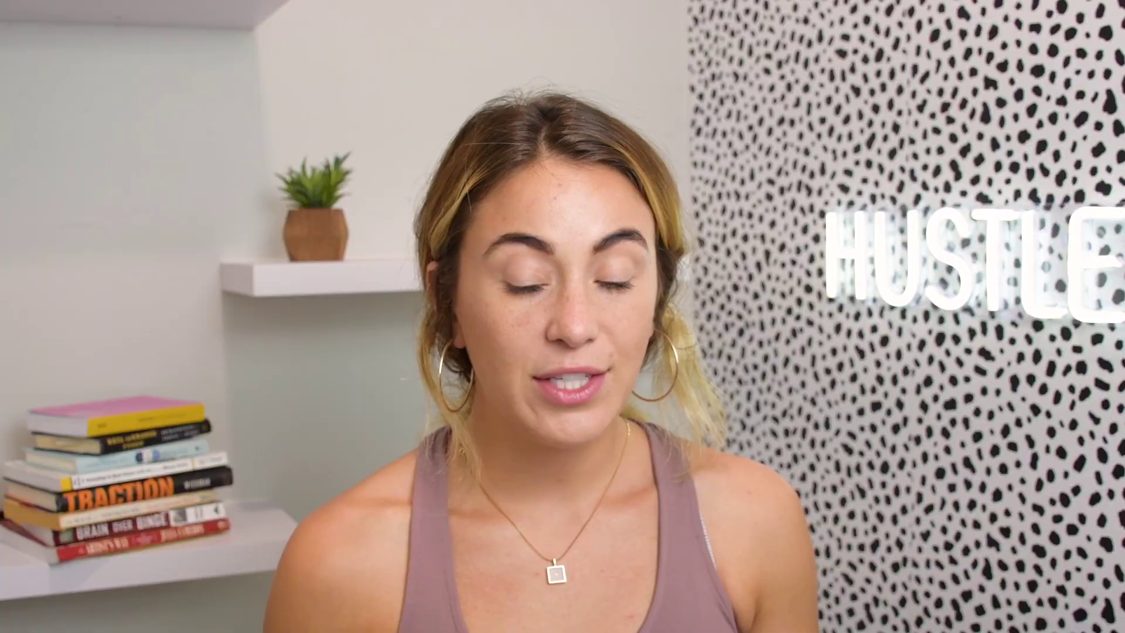